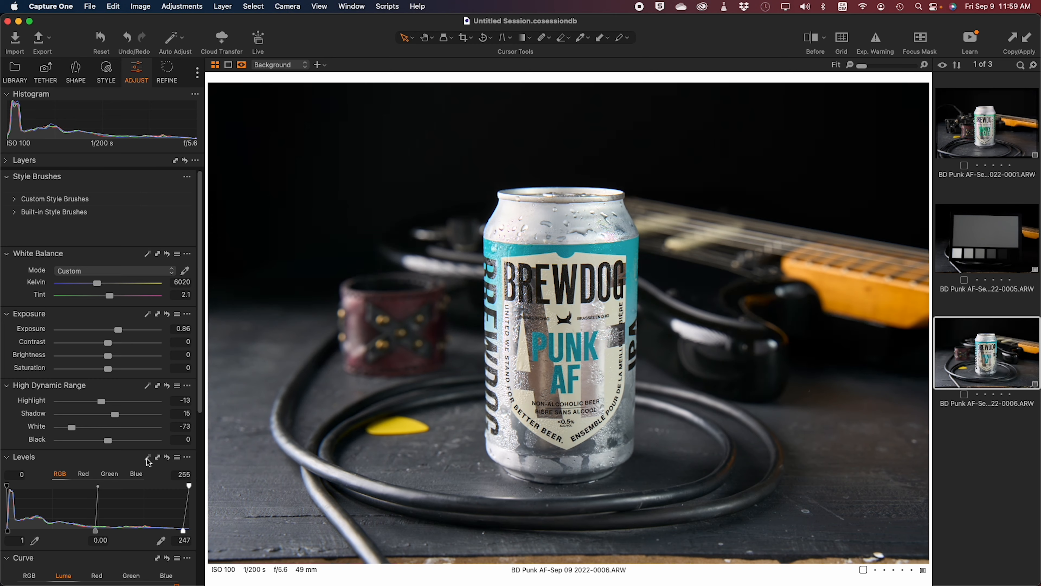
Send the selected can photo to Photoshop for editing as a 16-bit PSD in Adobe RGB (1998) at 300 px/in.
{"action": "right_click", "coordinate": [990, 376]}
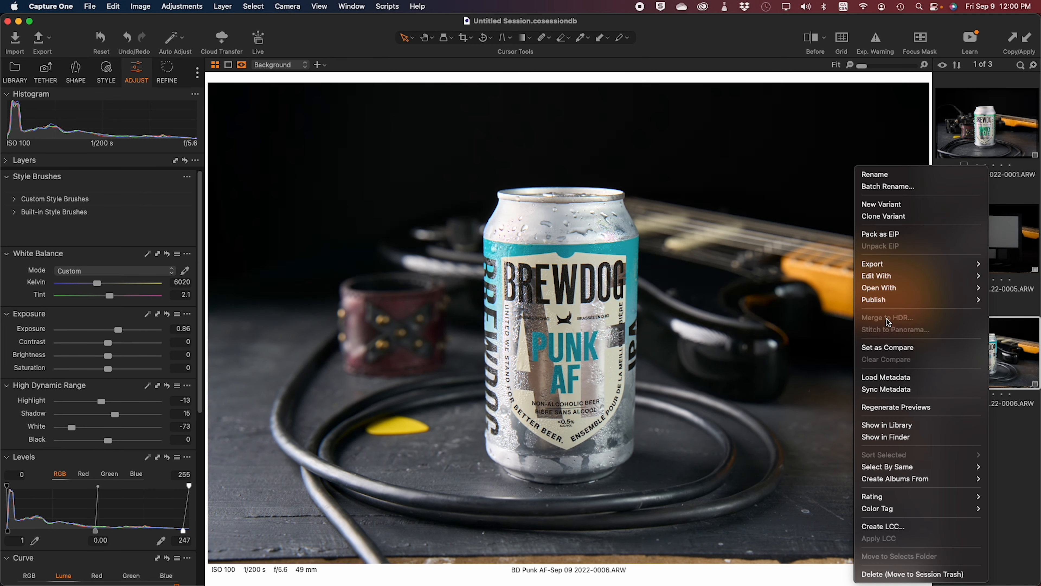
{"action": "mouse_move", "coordinate": [880, 277]}
{"action": "left_click", "coordinate": [804, 293]}
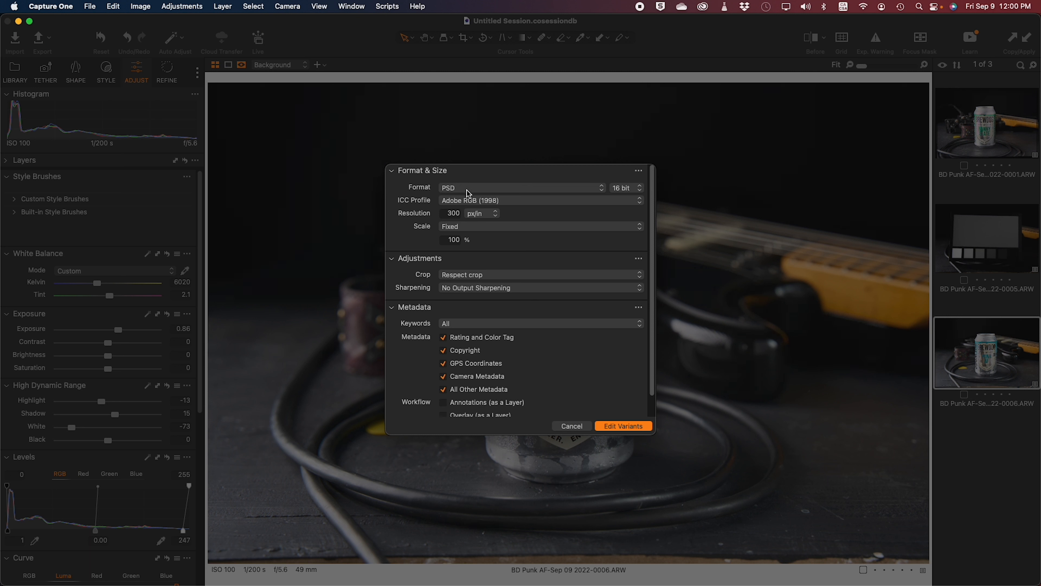
{"action": "left_click", "coordinate": [616, 430]}
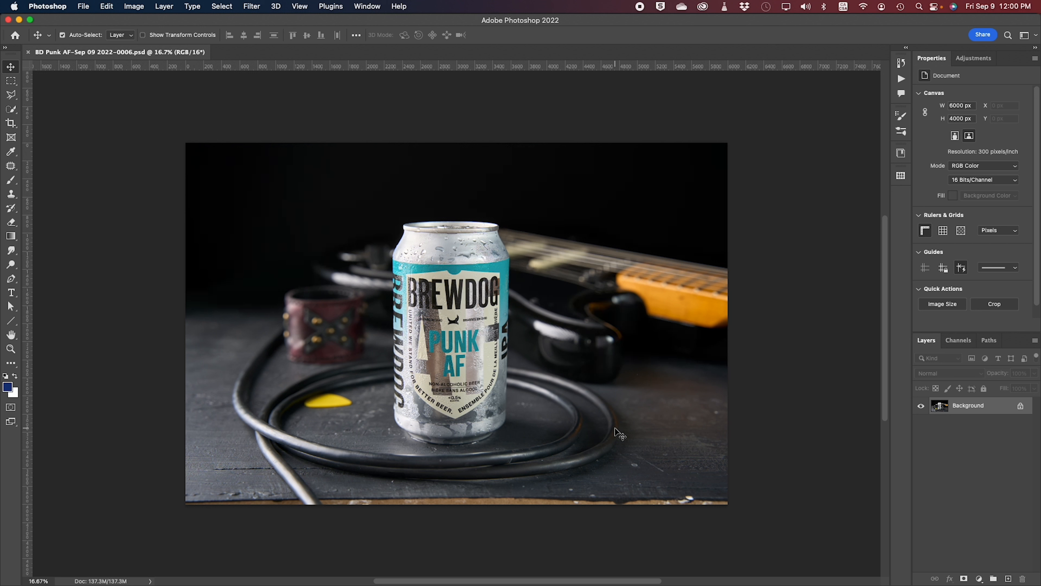
Duplicate the background layer and name the copy Main.
{"action": "key", "text": "super+j"}
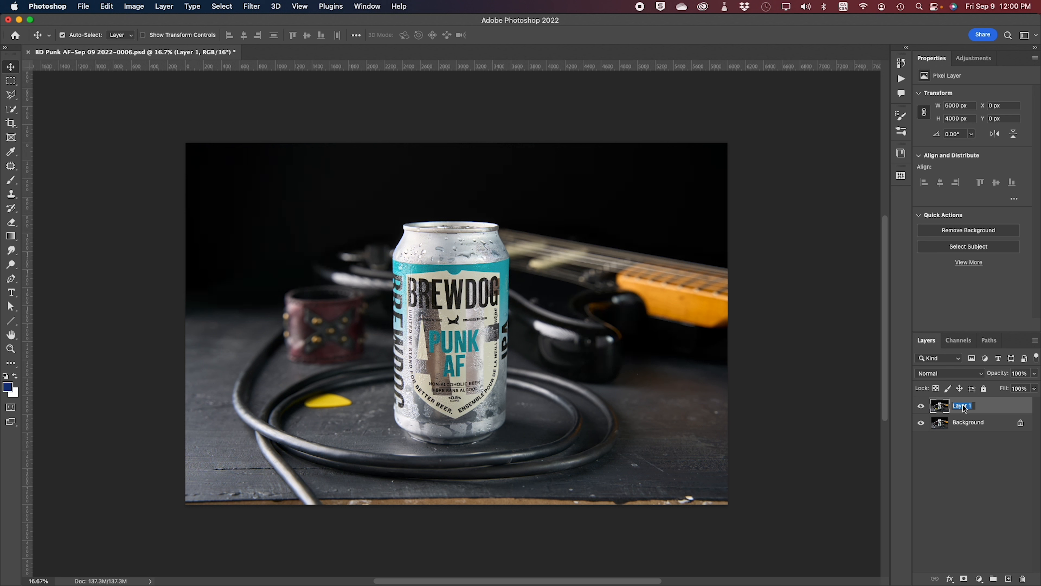
{"action": "type", "text": "Mal"}
{"action": "key", "text": "Return"}
Place the Nucly-Stage-Light-02 overlay from the Textures + Effects library onto the photo at its original size.
{"action": "left_click", "coordinate": [901, 153]}
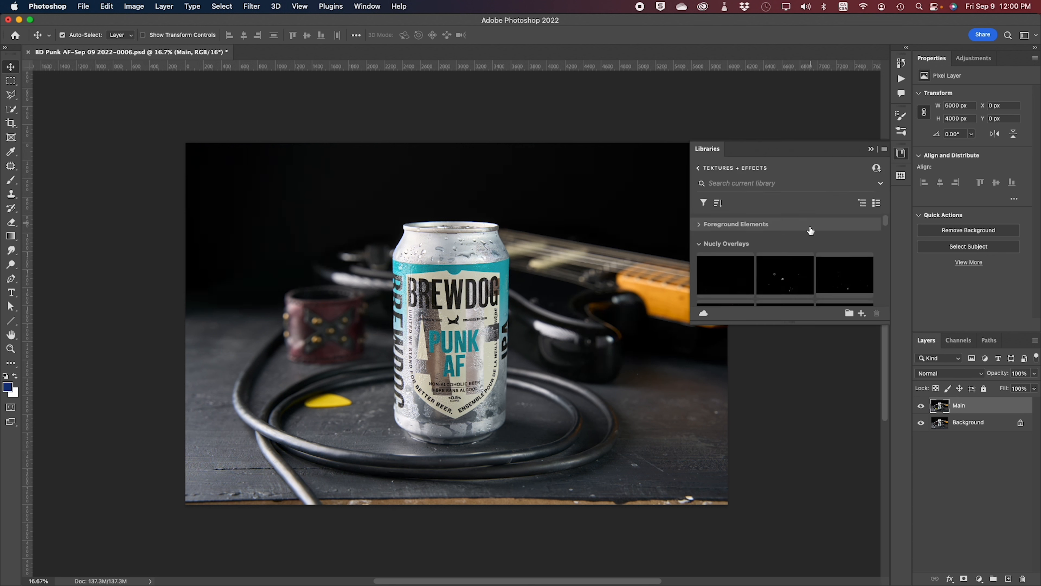
{"action": "scroll", "coordinate": [784, 257], "scroll_direction": "down", "scroll_amount": 5}
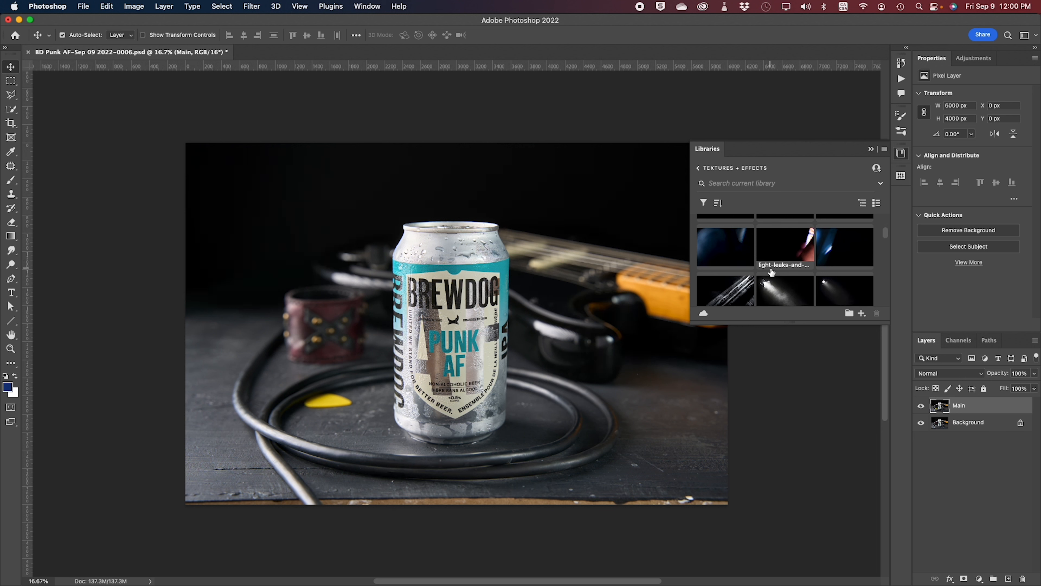
{"action": "scroll", "coordinate": [771, 272], "scroll_direction": "down", "scroll_amount": 2}
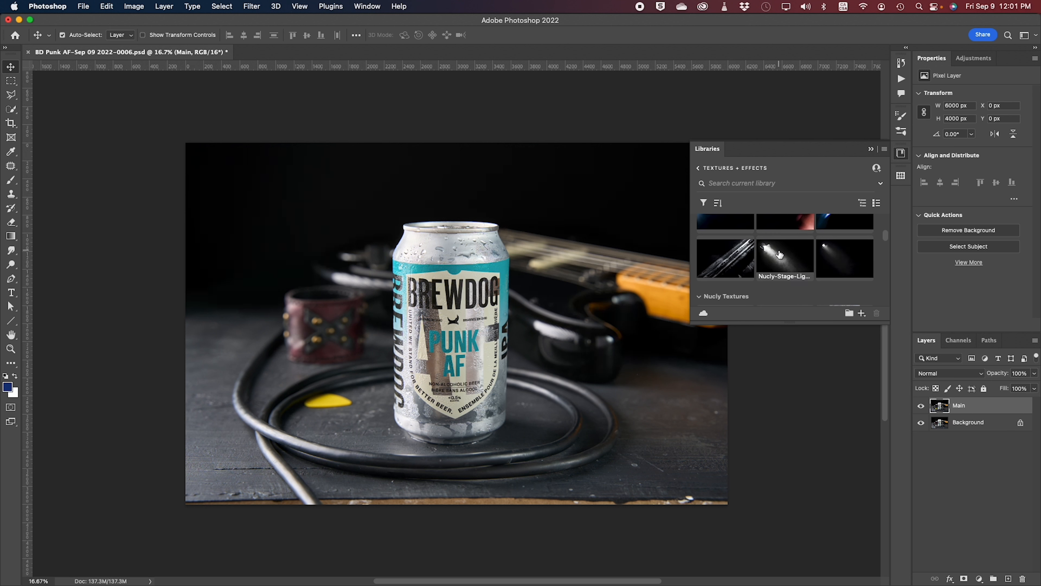
{"action": "left_click_drag", "start_coordinate": [783, 257], "coordinate": [426, 285]}
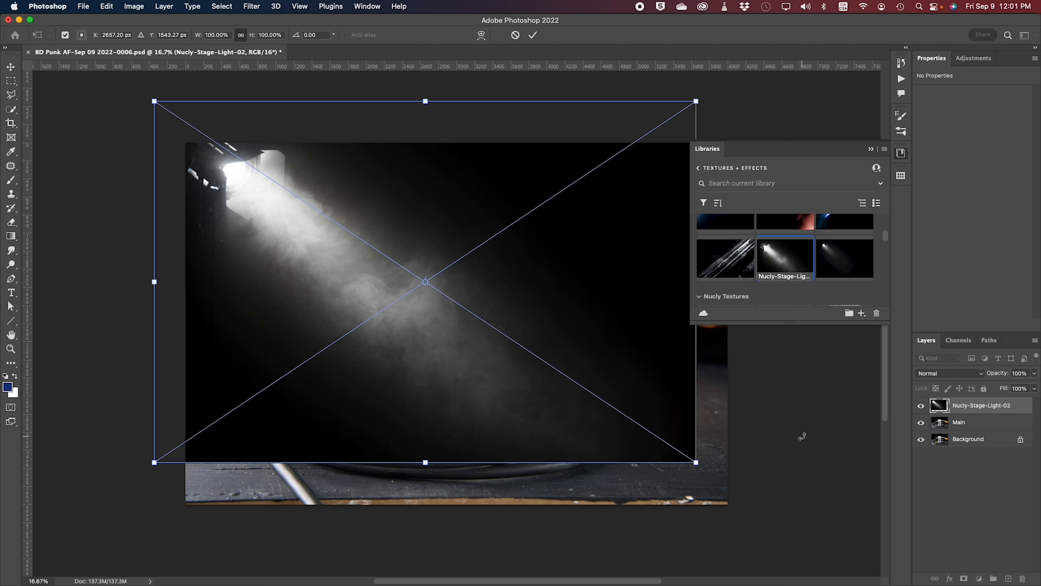
{"action": "left_click", "coordinate": [897, 153]}
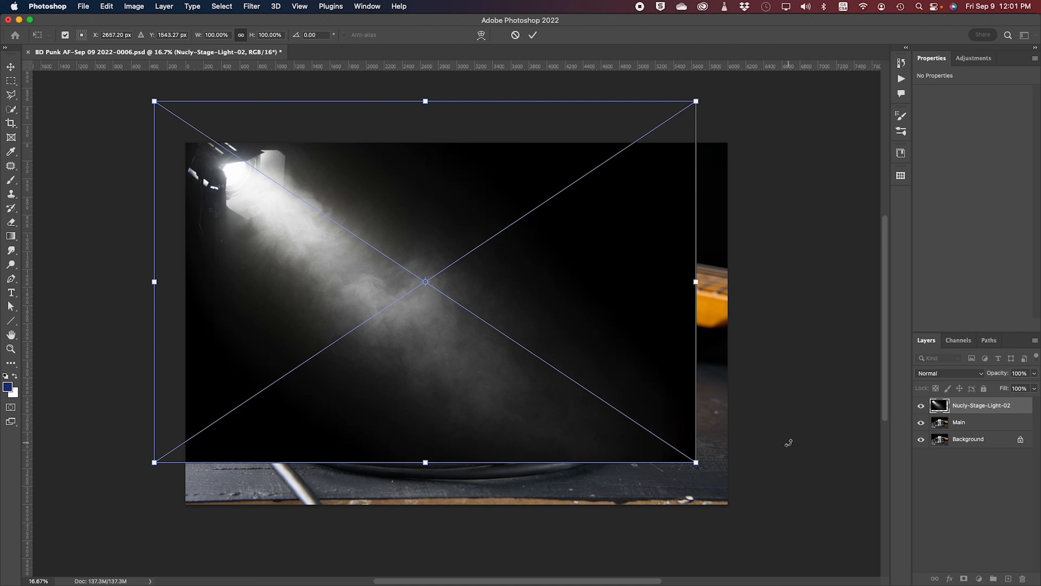
{"action": "key", "text": "Return"}
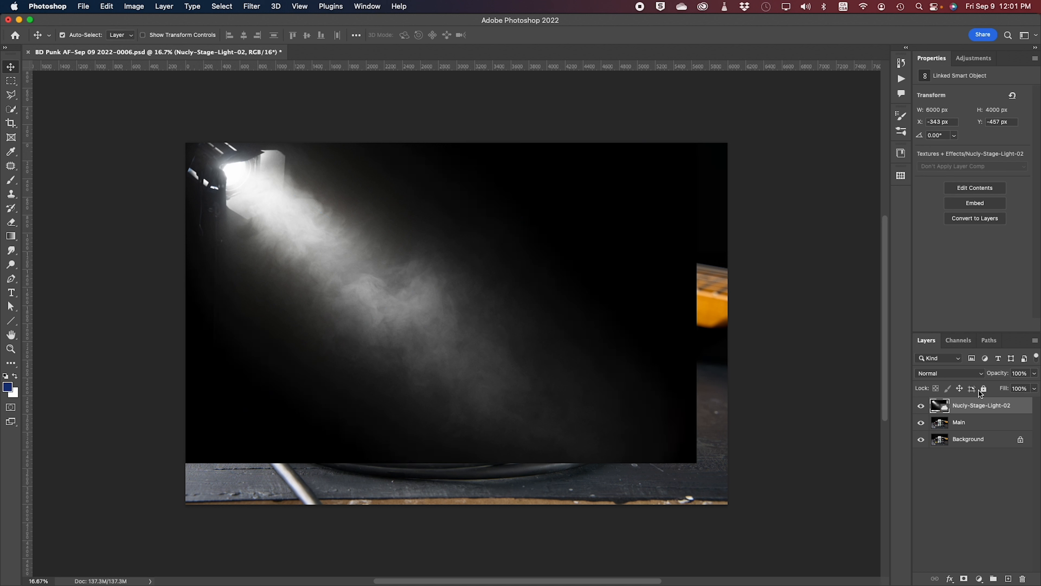
Set the stage light layer's blend mode to Screen and move it up and left until the lamp is off the canvas.
{"action": "left_click", "coordinate": [982, 376]}
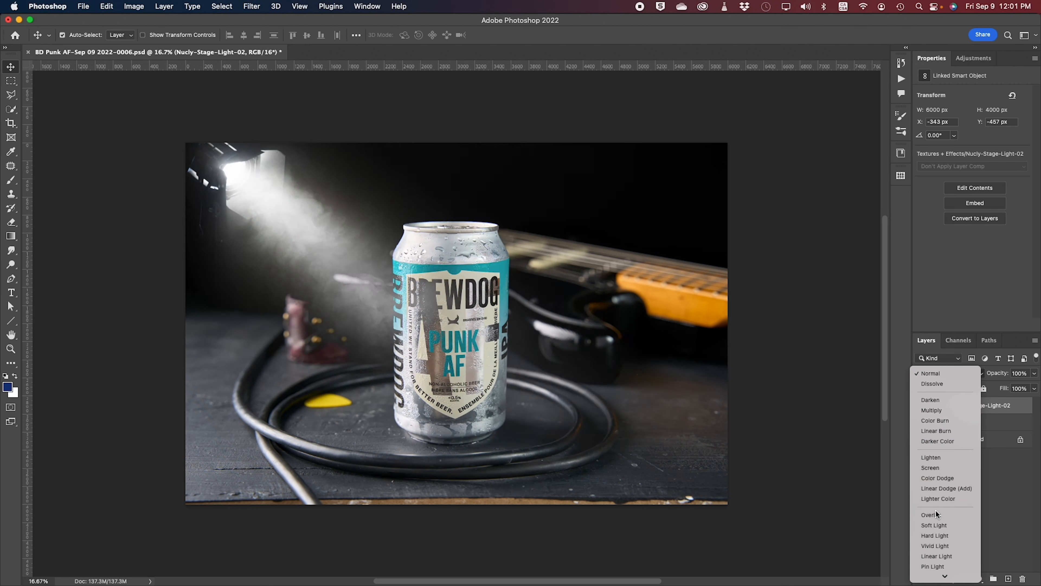
{"action": "left_click", "coordinate": [930, 468]}
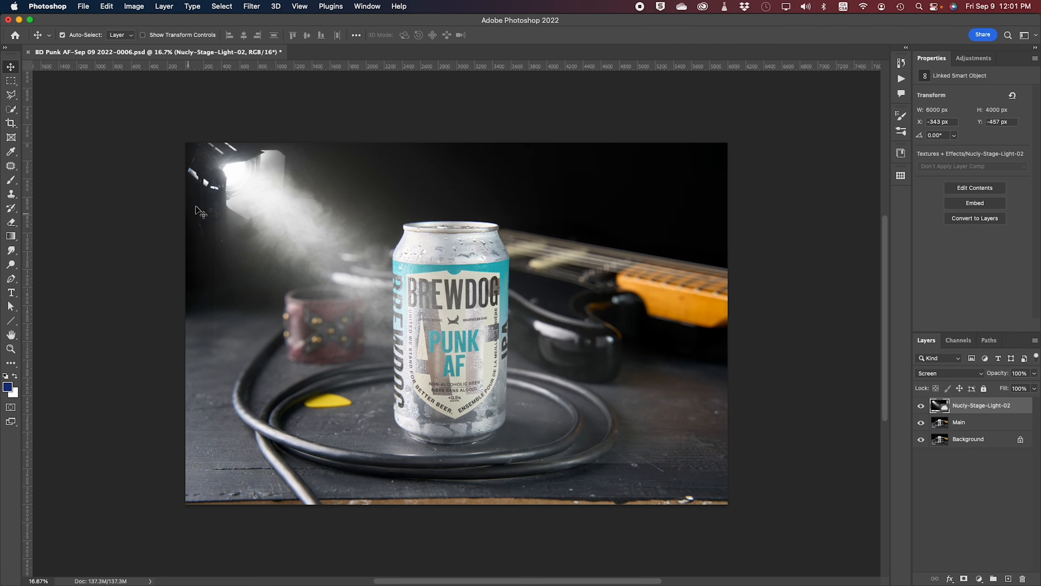
{"action": "left_click", "coordinate": [228, 168]}
{"action": "left_click_drag", "start_coordinate": [228, 168], "coordinate": [171, 120]}
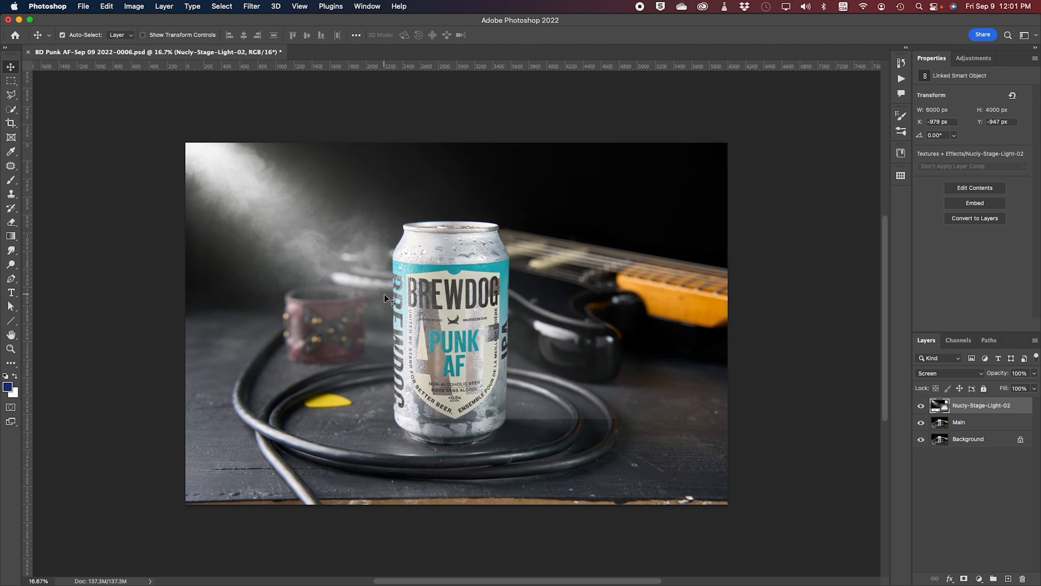
Scale the stage light layer to about 121%, keeping its lamp off the canvas, and lower the layer opacity to 73%.
{"action": "key", "text": "super+t"}
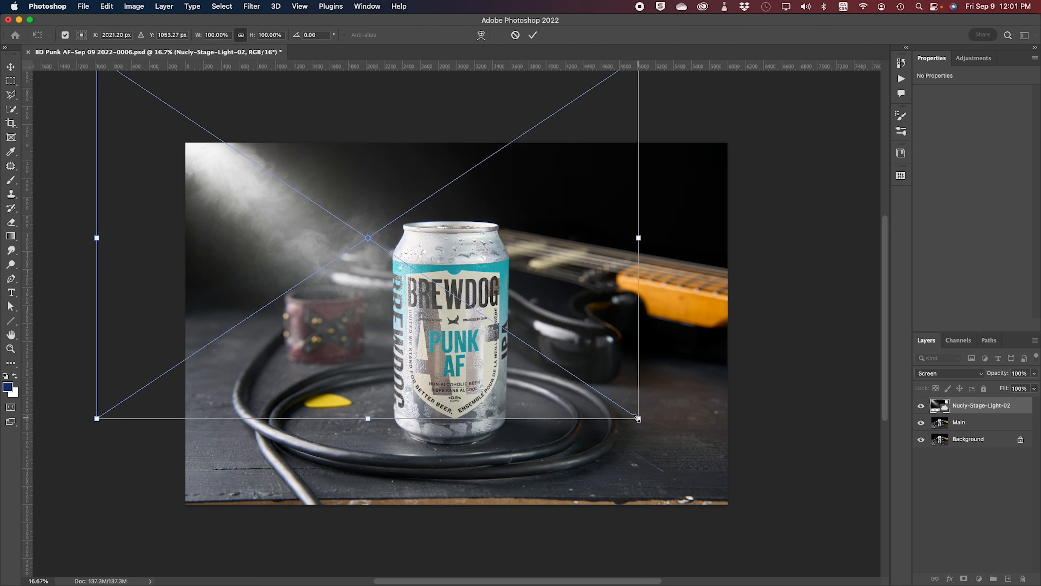
{"action": "left_click_drag", "start_coordinate": [639, 418], "coordinate": [713, 465]}
{"action": "left_click_drag", "start_coordinate": [432, 389], "coordinate": [416, 379]}
{"action": "left_click_drag", "start_coordinate": [697, 457], "coordinate": [740, 484]}
{"action": "mouse_move", "coordinate": [425, 411]}
{"action": "left_mouse_down"}
{"action": "mouse_move", "coordinate": [406, 394]}
{"action": "mouse_move", "coordinate": [408, 402]}
{"action": "left_mouse_up"}
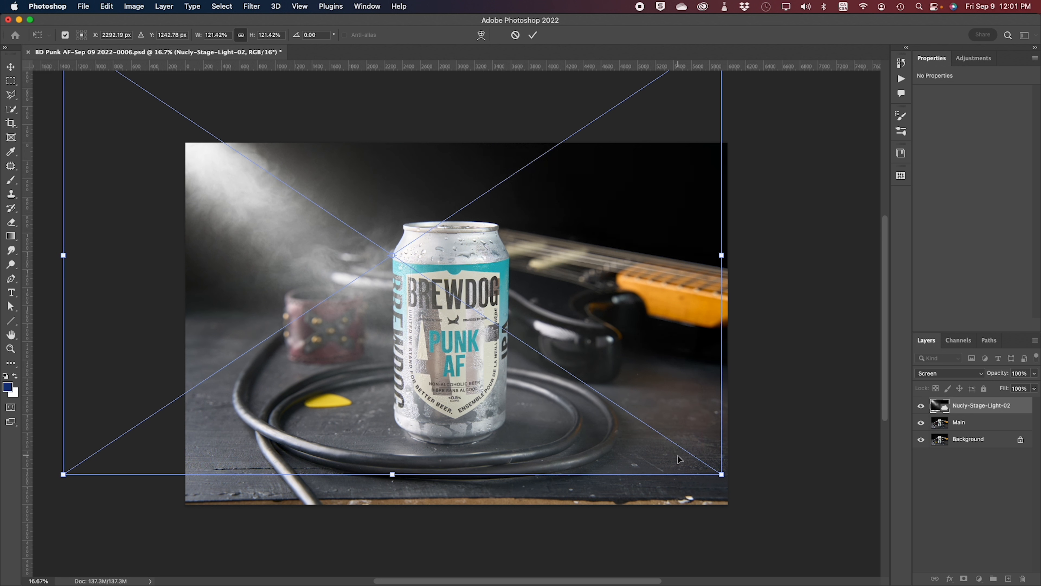
{"action": "key", "text": "Return"}
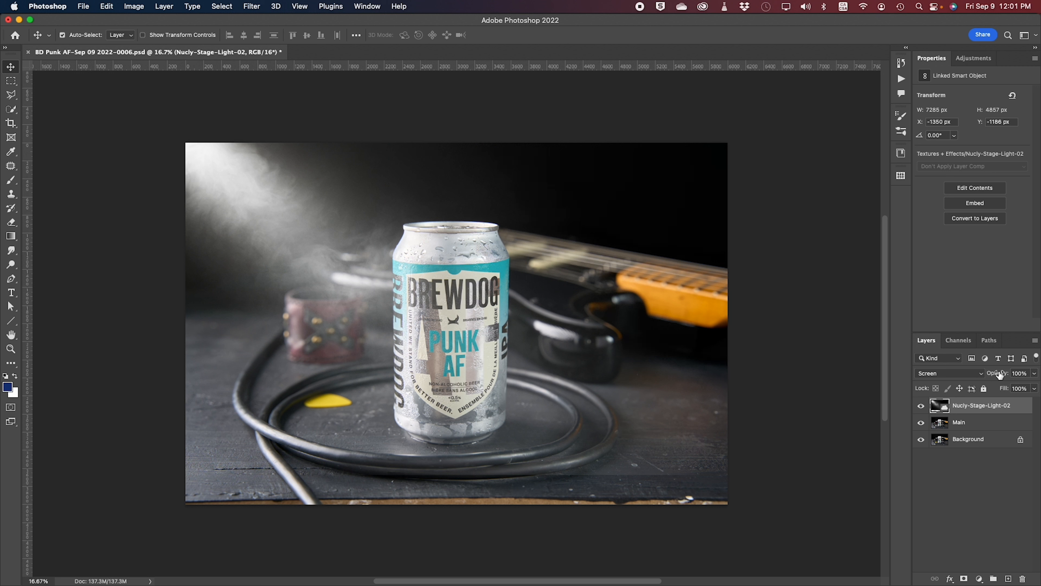
{"action": "left_click_drag", "start_coordinate": [1001, 374], "coordinate": [984, 377]}
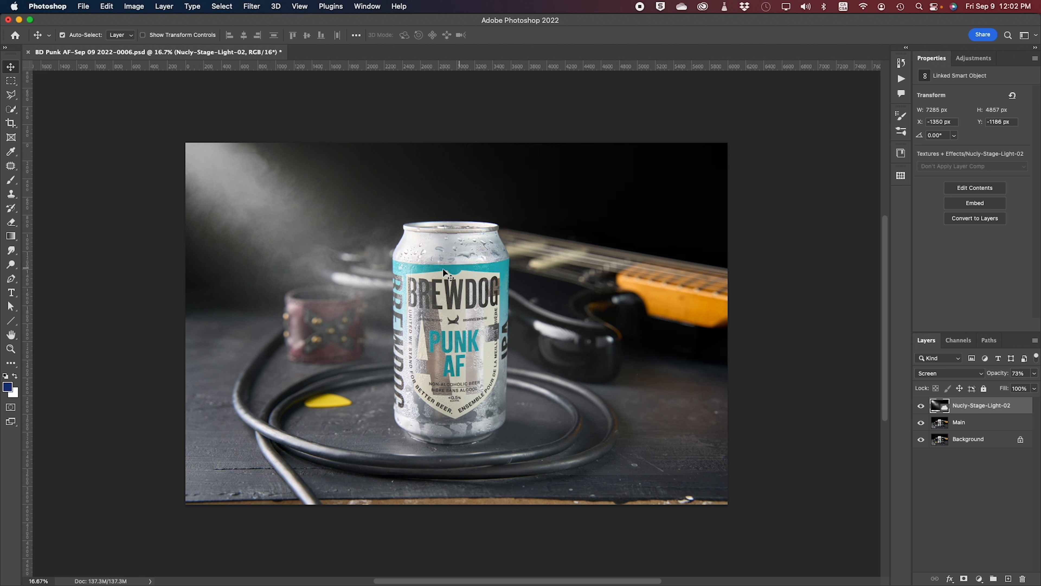
Add a layer mask to the stage light and paint black over the can, reducing the soft brush to 1000 px.
{"action": "left_click", "coordinate": [964, 578]}
{"action": "key", "text": "b"}
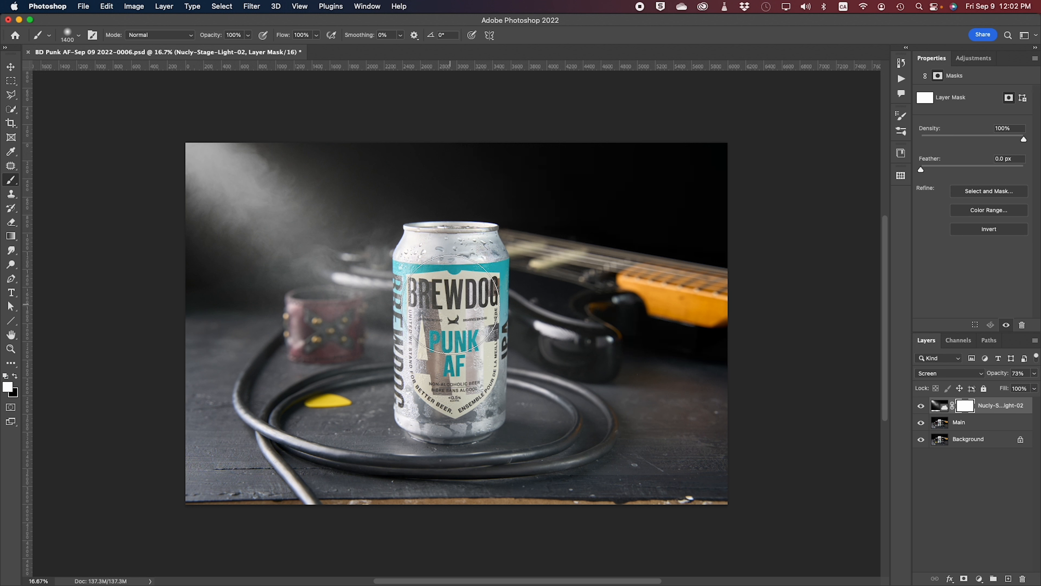
{"action": "key", "text": "x"}
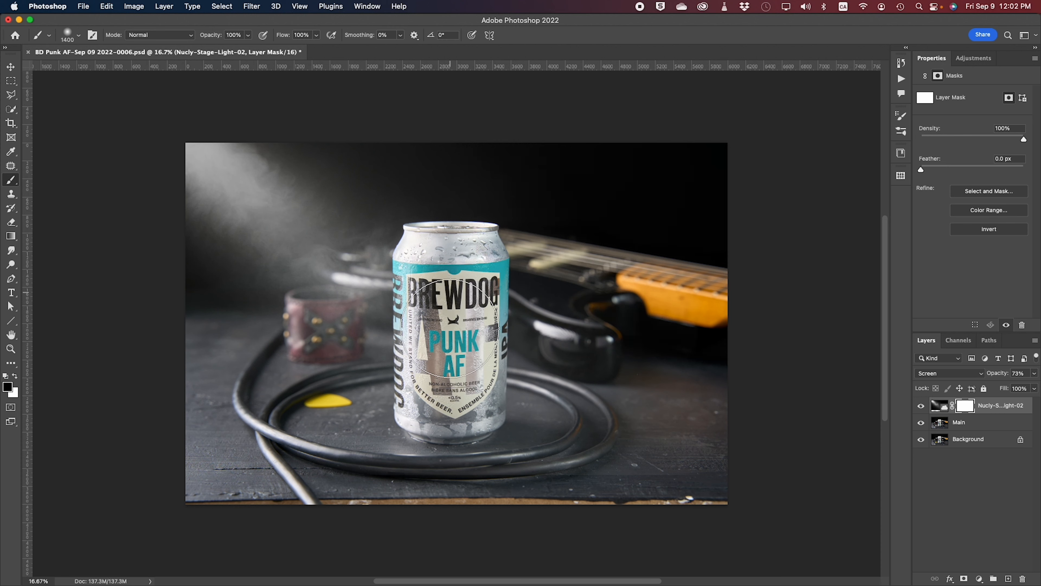
{"action": "mouse_move", "coordinate": [450, 329]}
{"action": "left_mouse_down"}
{"action": "mouse_move", "coordinate": [454, 397]}
{"action": "mouse_move", "coordinate": [464, 391]}
{"action": "mouse_move", "coordinate": [468, 327]}
{"action": "mouse_move", "coordinate": [466, 276]}
{"action": "mouse_move", "coordinate": [451, 267]}
{"action": "mouse_move", "coordinate": [441, 402]}
{"action": "mouse_move", "coordinate": [456, 393]}
{"action": "mouse_move", "coordinate": [452, 288]}
{"action": "mouse_move", "coordinate": [451, 298]}
{"action": "mouse_move", "coordinate": [435, 294]}
{"action": "mouse_move", "coordinate": [428, 277]}
{"action": "mouse_move", "coordinate": [428, 402]}
{"action": "mouse_move", "coordinate": [441, 274]}
{"action": "mouse_move", "coordinate": [469, 272]}
{"action": "mouse_move", "coordinate": [469, 389]}
{"action": "left_mouse_up"}
{"action": "key", "text": "["}
{"action": "key", "text": "["}
{"action": "key", "text": "["}
{"action": "key", "text": "["}
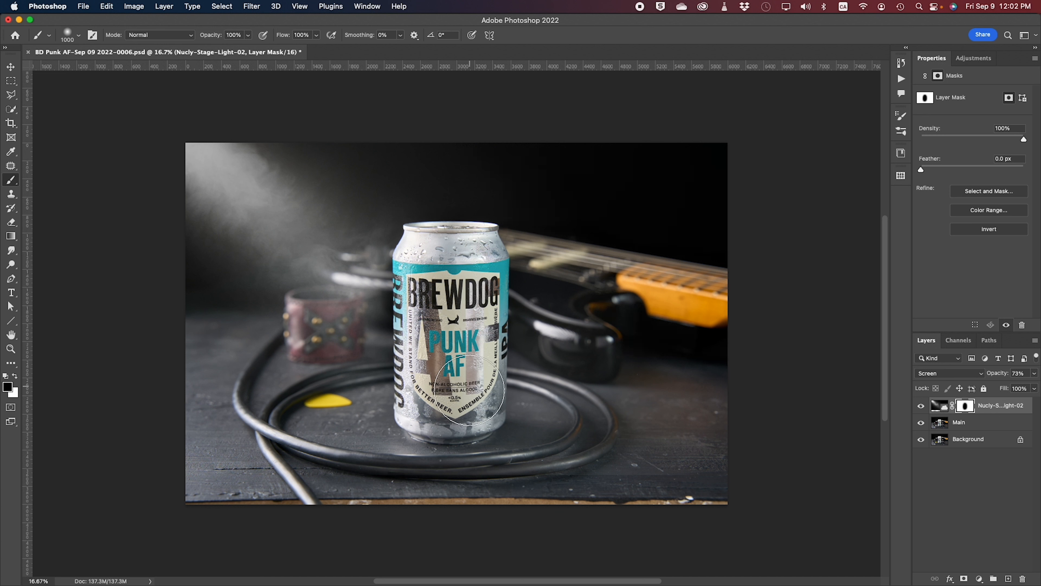
Paint white on the stage light mask beside the can's left edge with a 400 px brush to restore the haze.
{"action": "key", "text": "x"}
{"action": "key", "text": "bracketleft"}
{"action": "key", "text": "bracketleft"}
{"action": "key", "text": "bracketleft"}
{"action": "key", "text": "bracketleft"}
{"action": "key", "text": "bracketleft"}
{"action": "key", "text": "bracketleft"}
{"action": "key", "text": "bracketleft"}
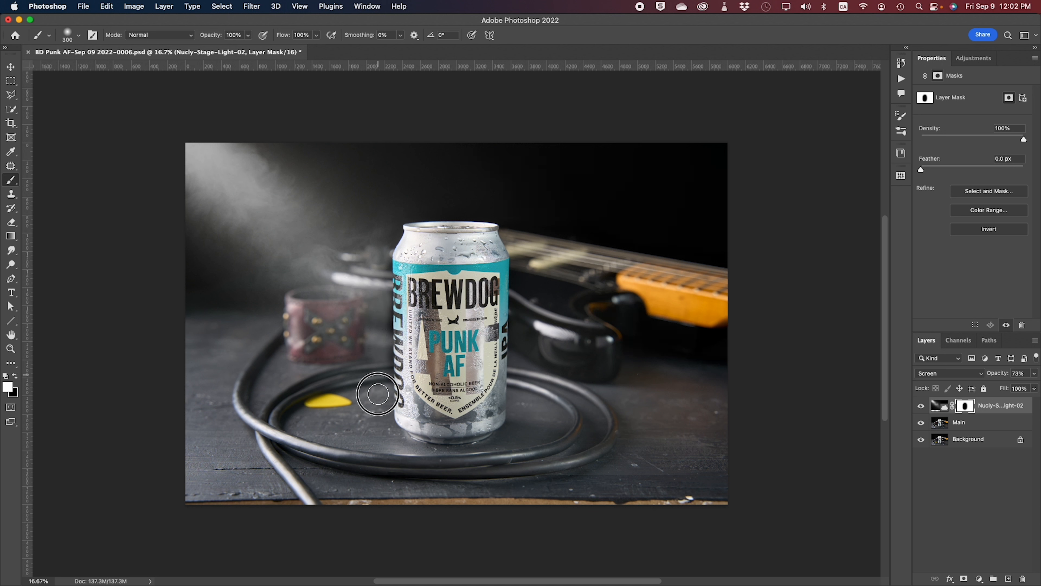
{"action": "key", "text": "bracketright"}
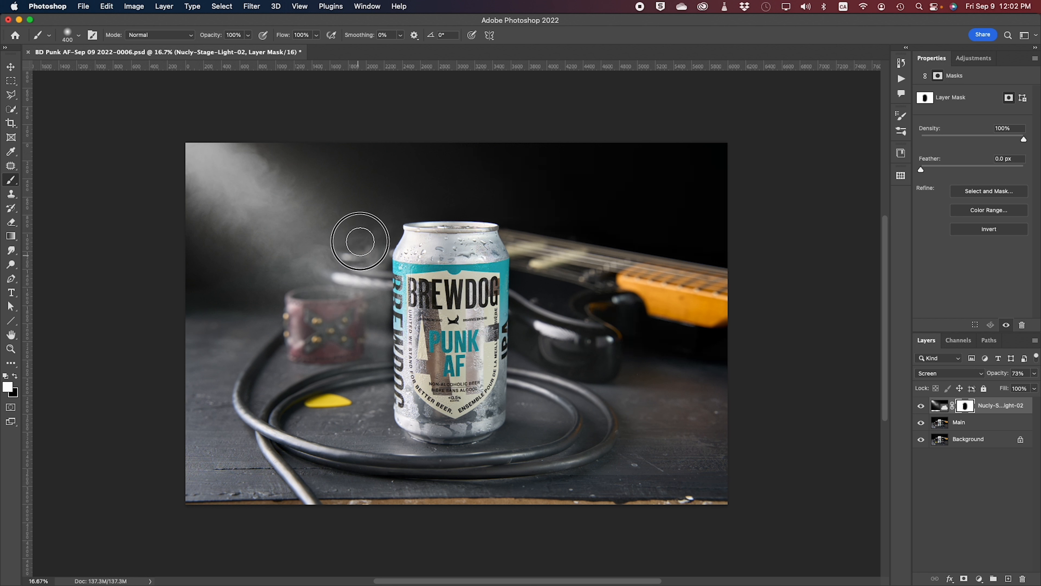
{"action": "mouse_move", "coordinate": [360, 241]}
{"action": "left_mouse_down"}
{"action": "mouse_move", "coordinate": [334, 287]}
{"action": "mouse_move", "coordinate": [350, 324]}
{"action": "left_mouse_up"}
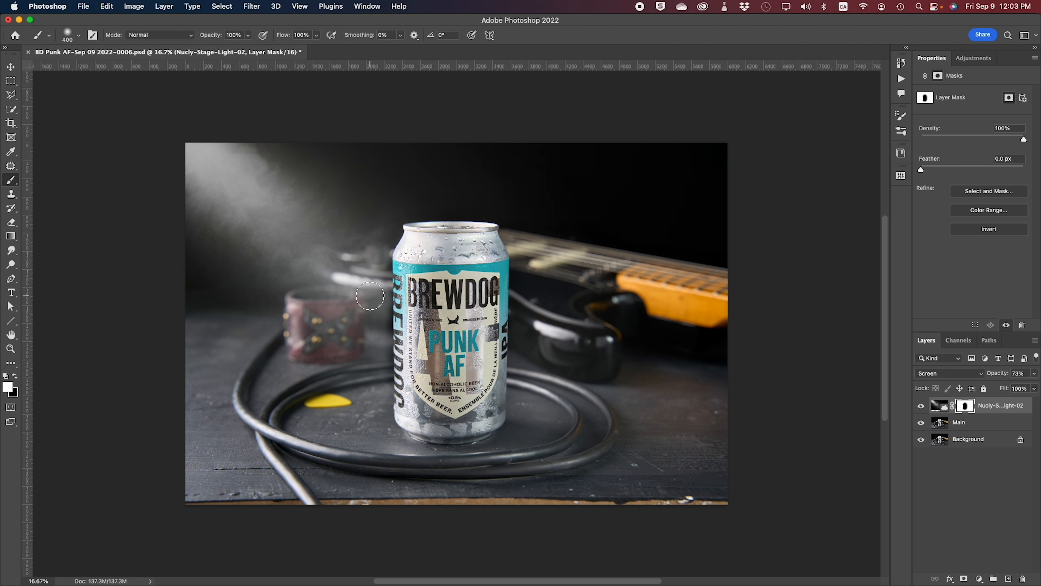
{"action": "key", "text": "super+equal"}
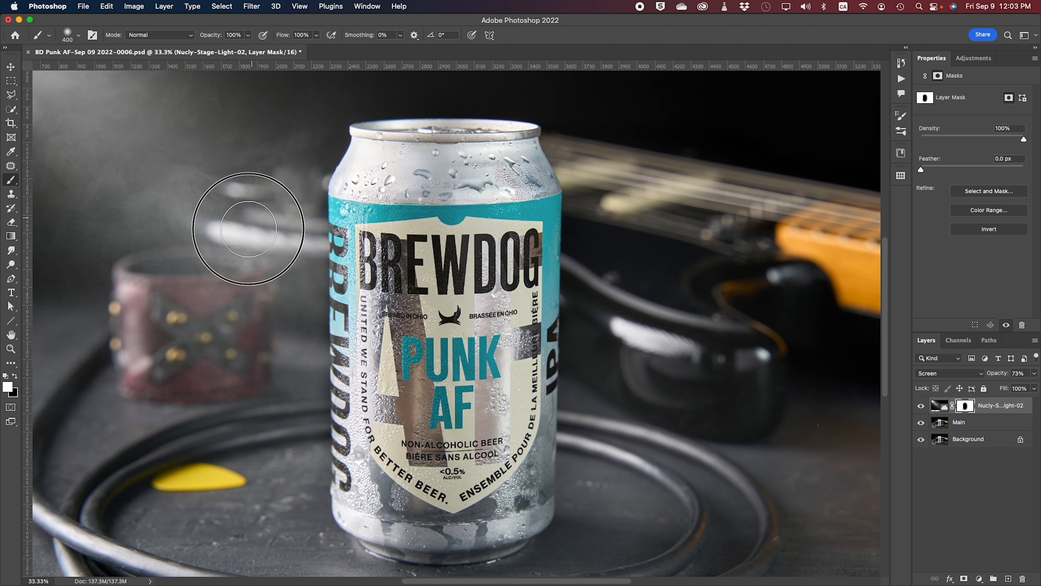
{"action": "mouse_move", "coordinate": [248, 229]}
{"action": "left_mouse_down"}
{"action": "mouse_move", "coordinate": [158, 167]}
{"action": "mouse_move", "coordinate": [210, 222]}
{"action": "left_mouse_up"}
{"action": "key", "text": "x"}
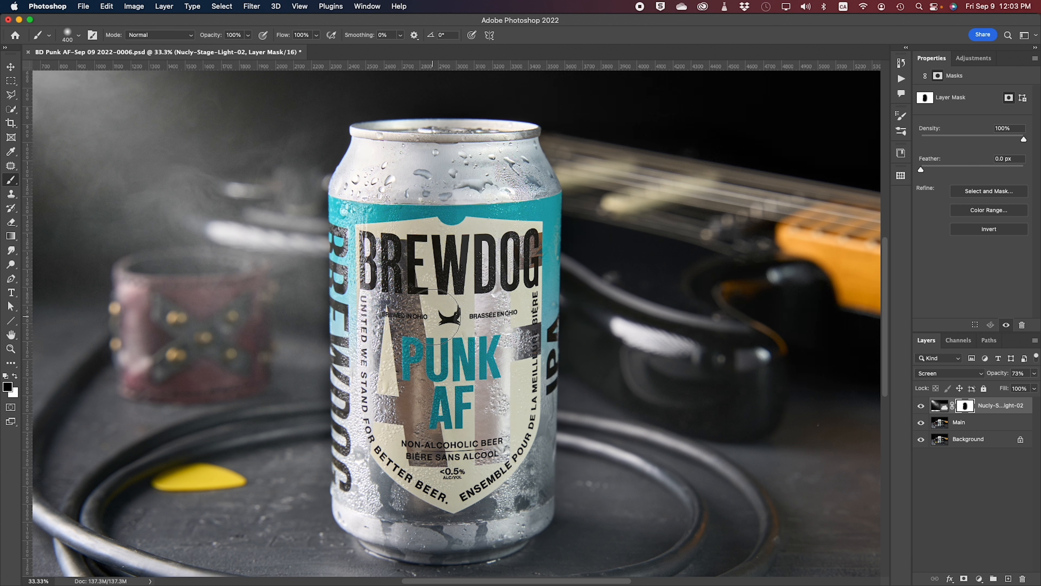
Create a new empty layer above the stage light layer.
{"action": "key", "text": "super+0"}
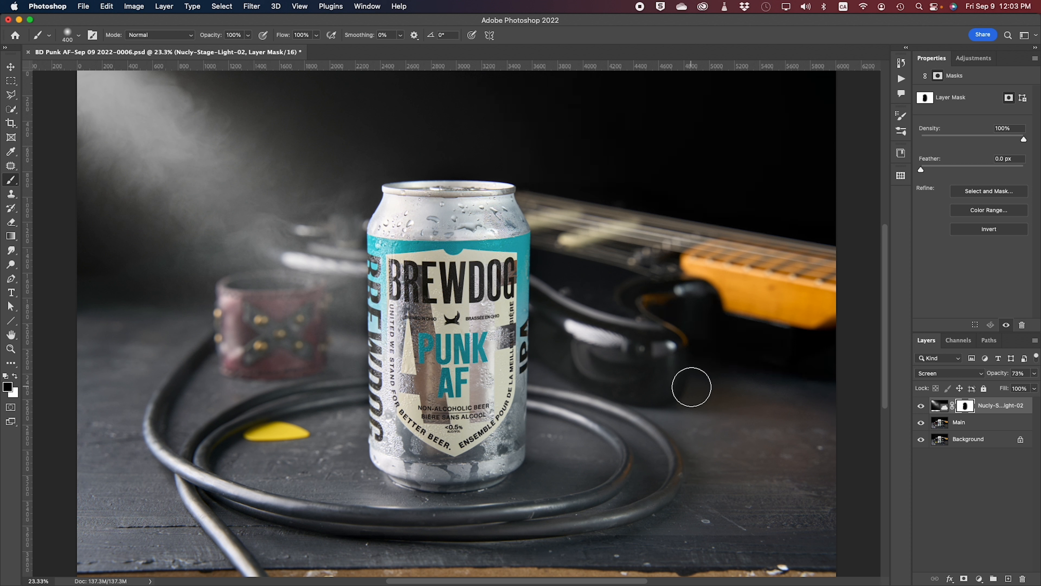
{"action": "left_click", "coordinate": [998, 407]}
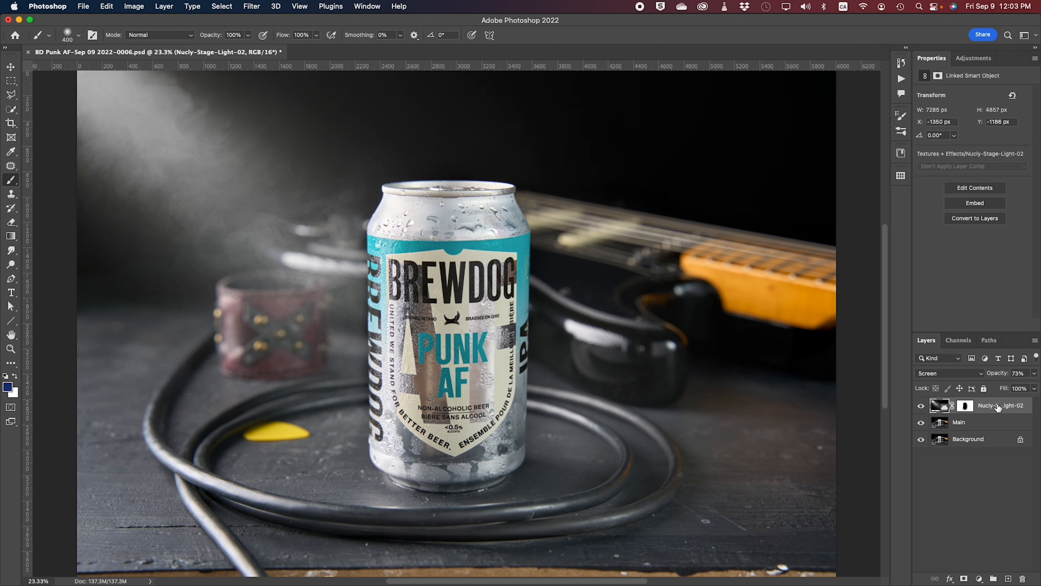
{"action": "left_click", "coordinate": [1008, 578]}
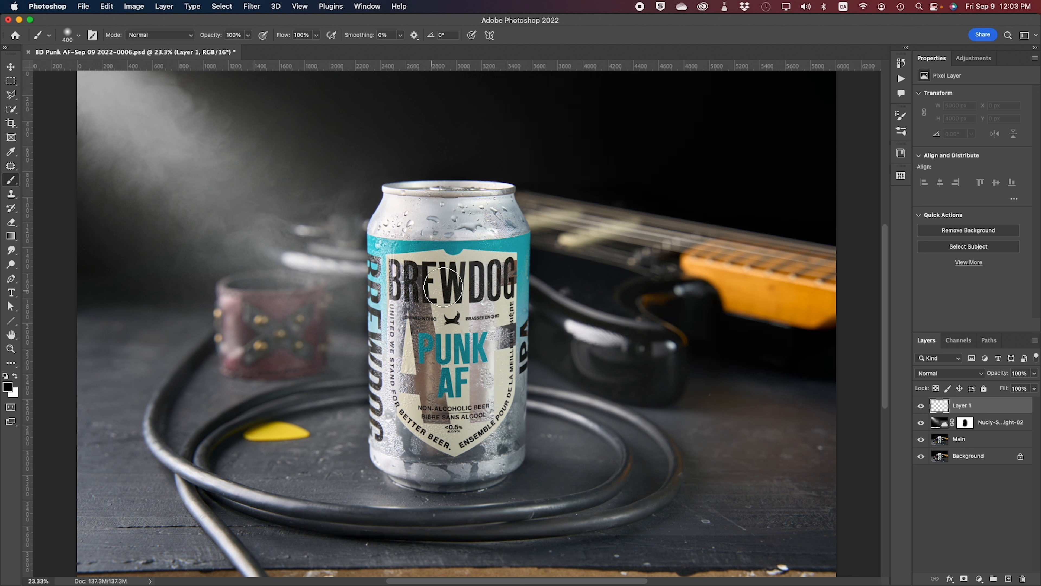
Choose the Advanced Smoke 01 brush and sample the light grey of the hazy beam as the paint colour.
{"action": "left_click", "coordinate": [901, 133]}
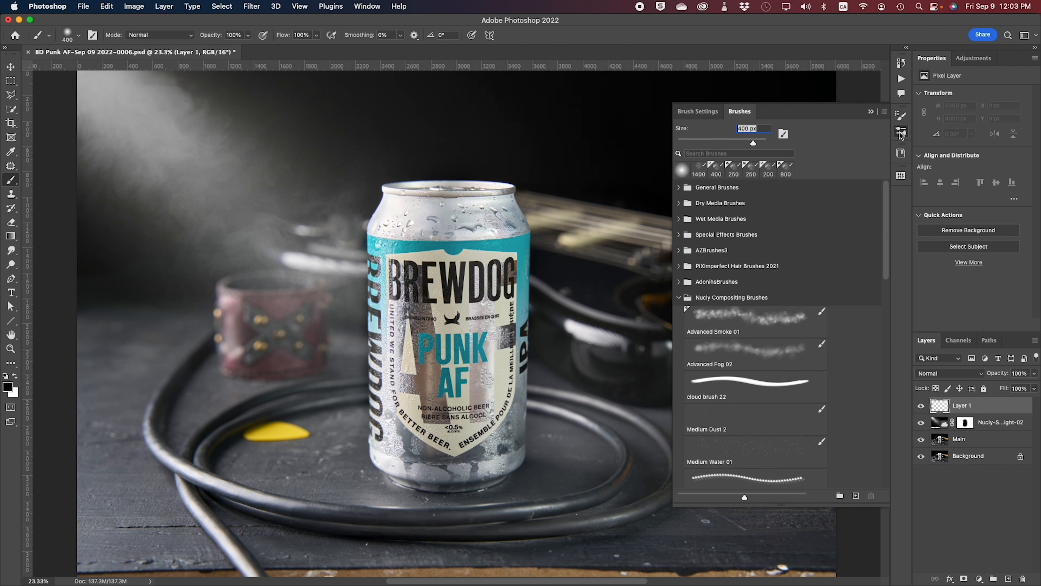
{"action": "left_click", "coordinate": [769, 320]}
{"action": "key", "text": "i"}
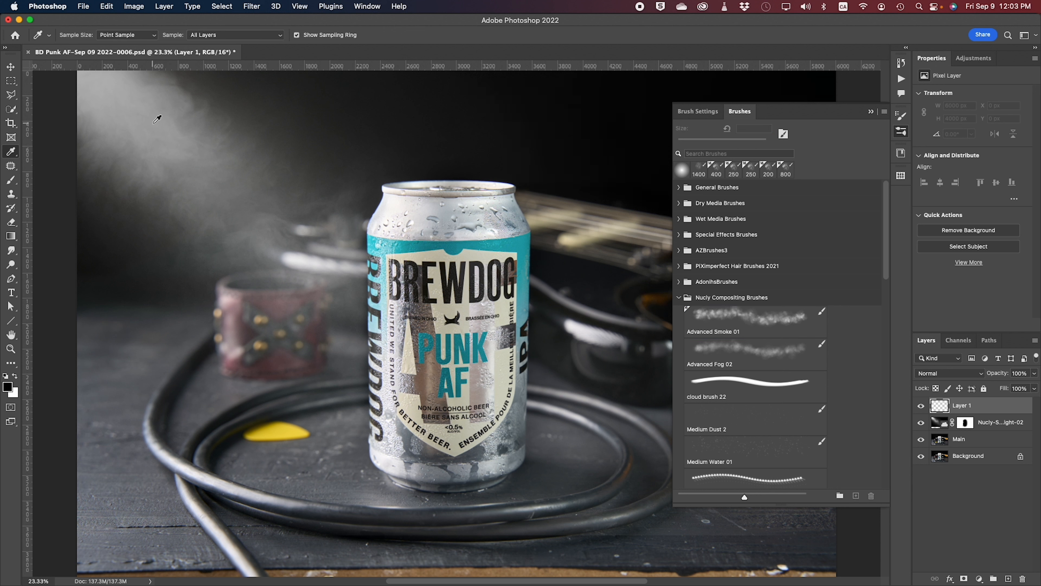
{"action": "left_click", "coordinate": [156, 121]}
{"action": "key", "text": "b"}
{"action": "left_click", "coordinate": [906, 133]}
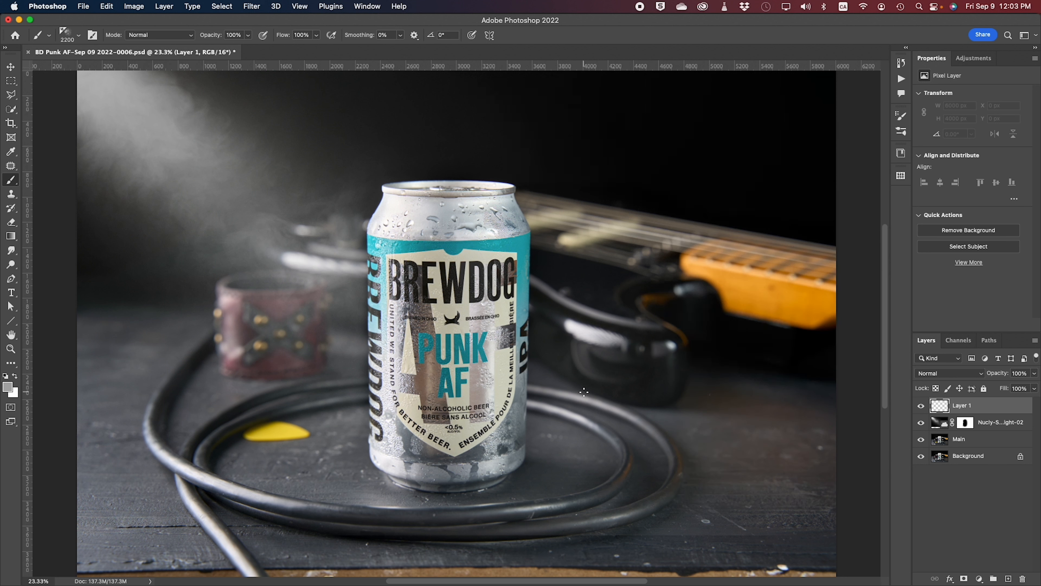
Add smoke puffs on both sides of the can with the brush enlarged to 2800 px, and move their layer below the stage light.
{"action": "left_click", "coordinate": [567, 391]}
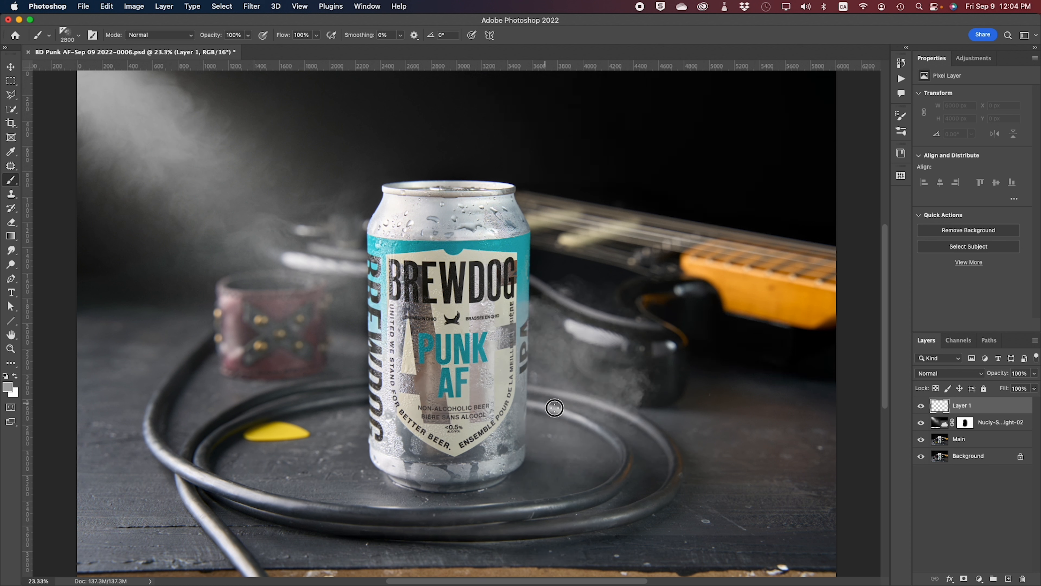
{"action": "left_click", "coordinate": [727, 445]}
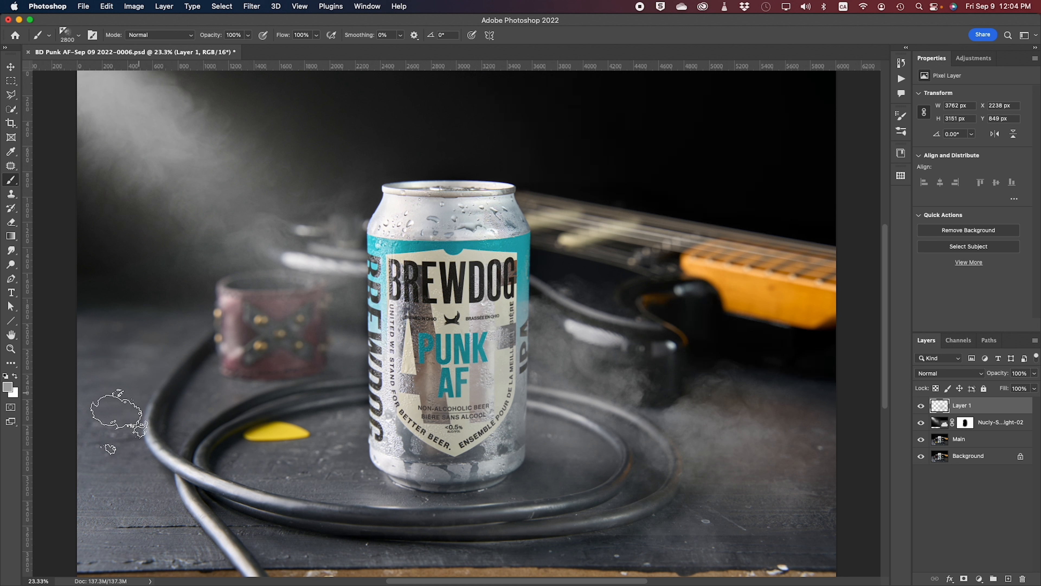
{"action": "left_click", "coordinate": [109, 423]}
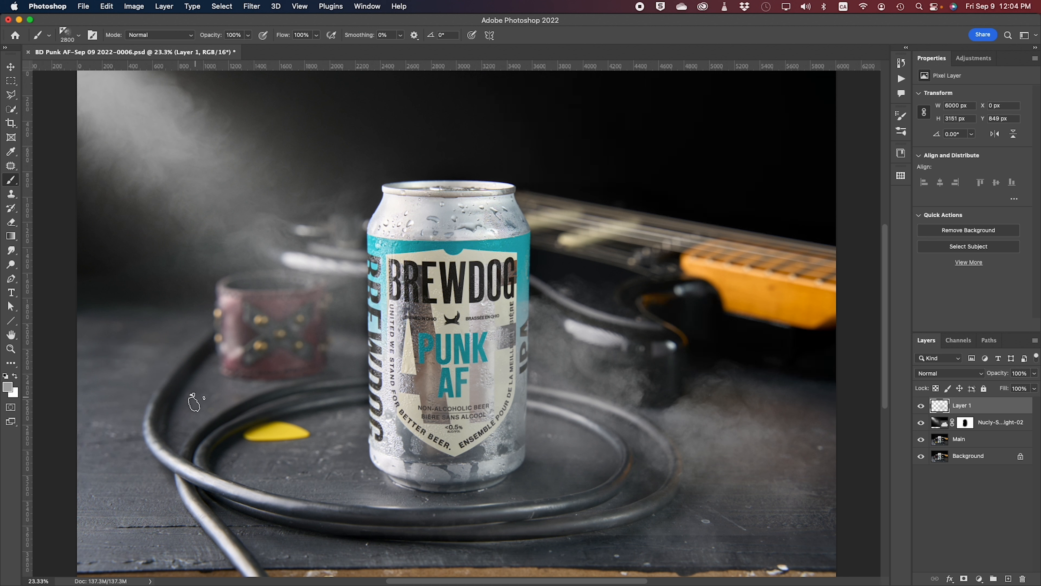
{"action": "left_click_drag", "start_coordinate": [1018, 414], "coordinate": [1000, 427]}
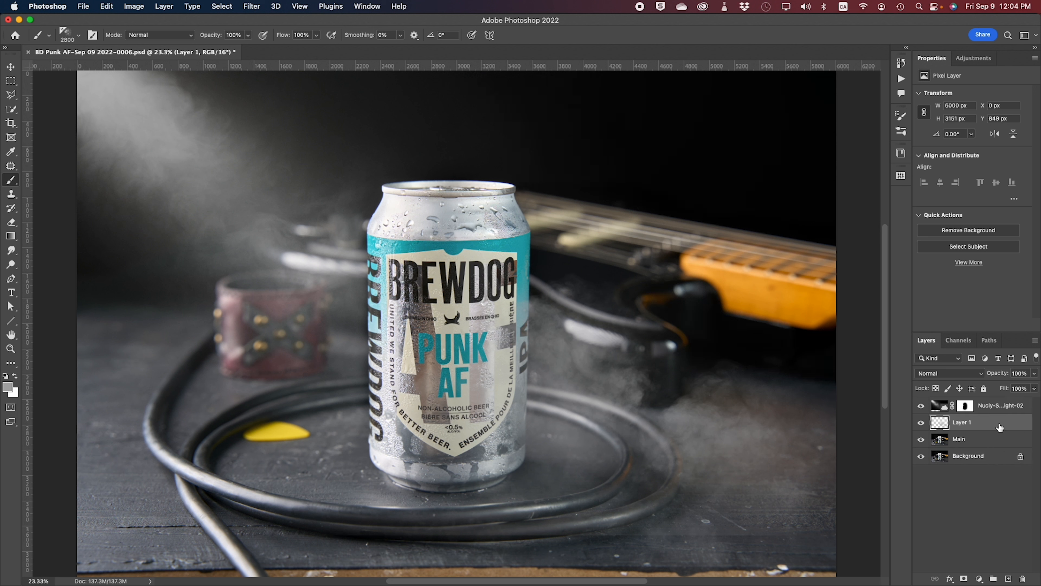
Copy the stage light layer's mask onto the smoke layer and compare the image with the smoke hidden and shown.
{"action": "left_click", "coordinate": [966, 410]}
{"action": "left_click_drag", "start_coordinate": [968, 412], "coordinate": [970, 424]}
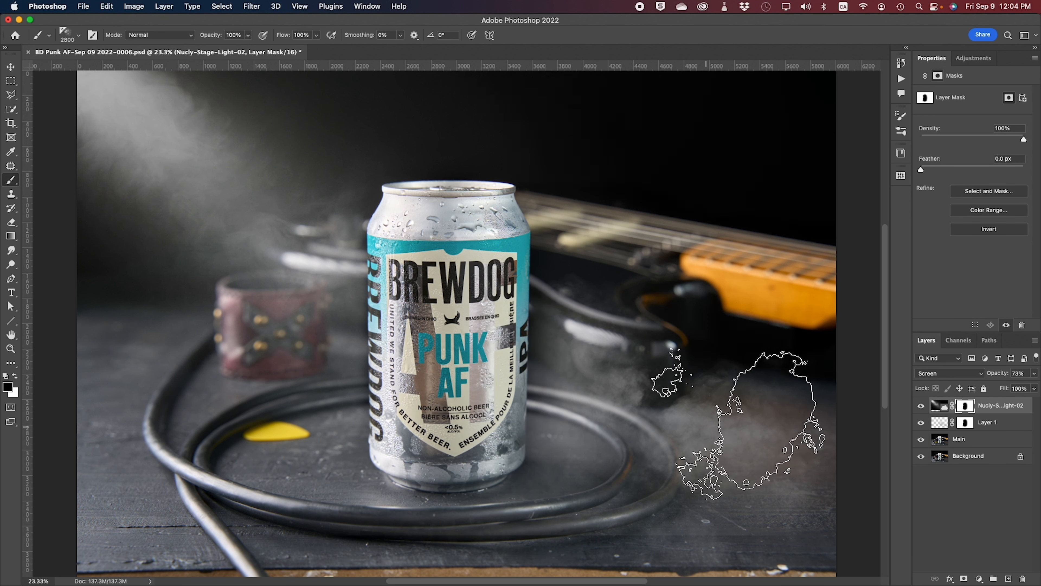
{"action": "left_click", "coordinate": [921, 425]}
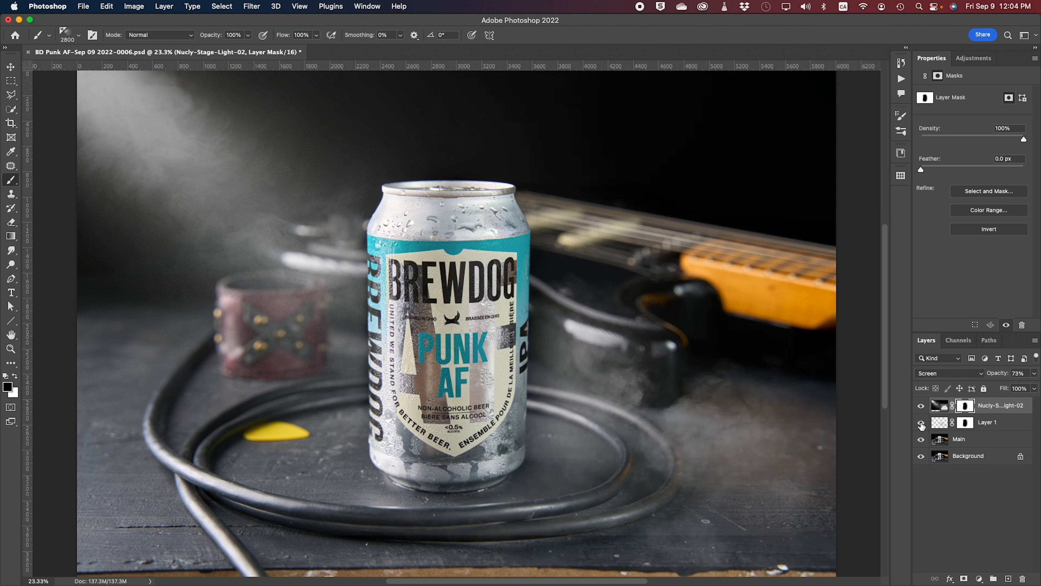
{"action": "left_click", "coordinate": [921, 425]}
{"action": "left_click", "coordinate": [921, 425]}
Set the smoke layer's blend mode to Screen at 63% opacity and compare the image with and without it.
{"action": "left_click", "coordinate": [1008, 427]}
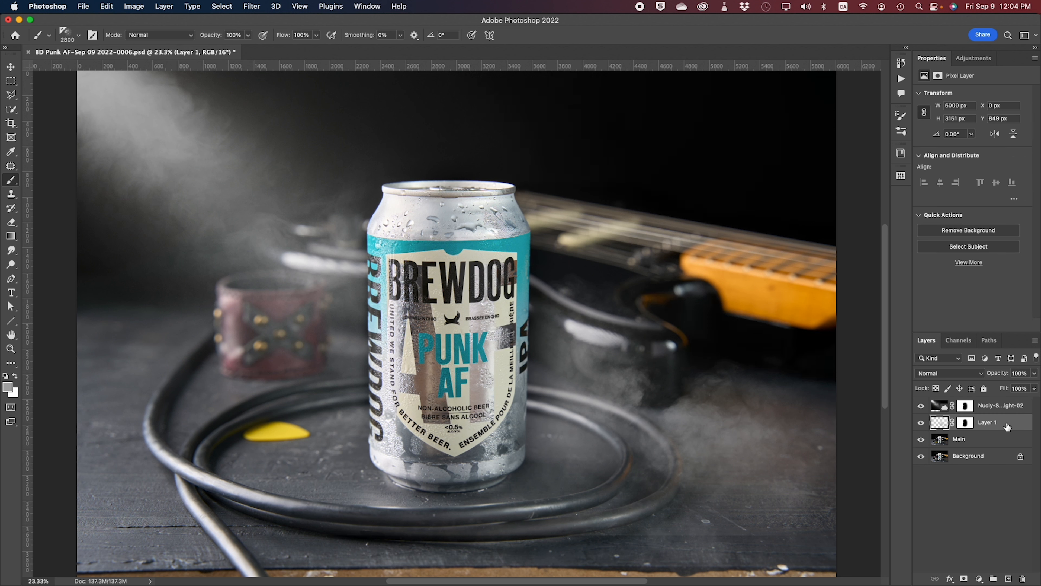
{"action": "left_click", "coordinate": [981, 374]}
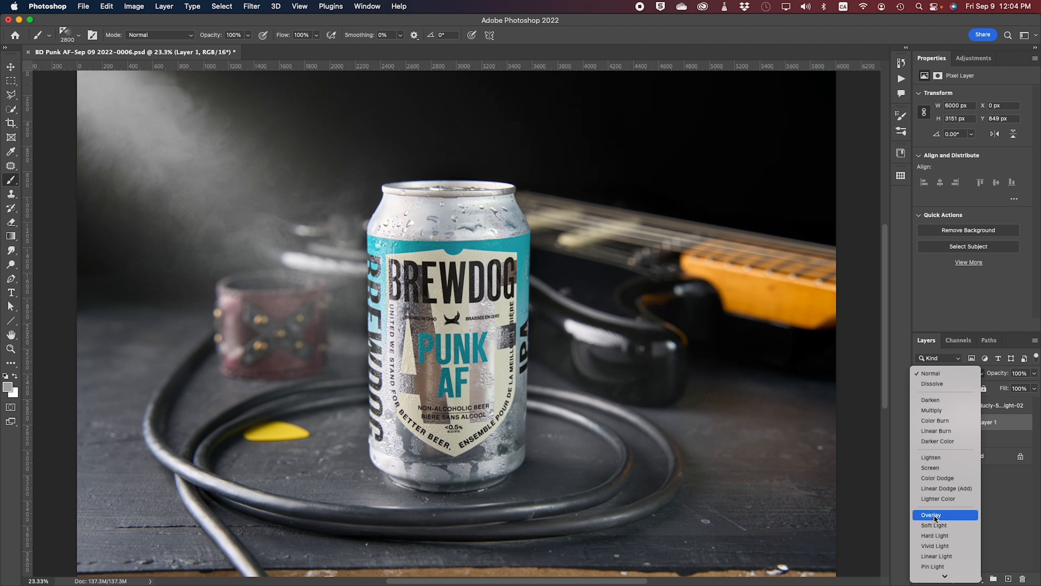
{"action": "left_click", "coordinate": [931, 468]}
{"action": "left_click_drag", "start_coordinate": [997, 376], "coordinate": [978, 373]}
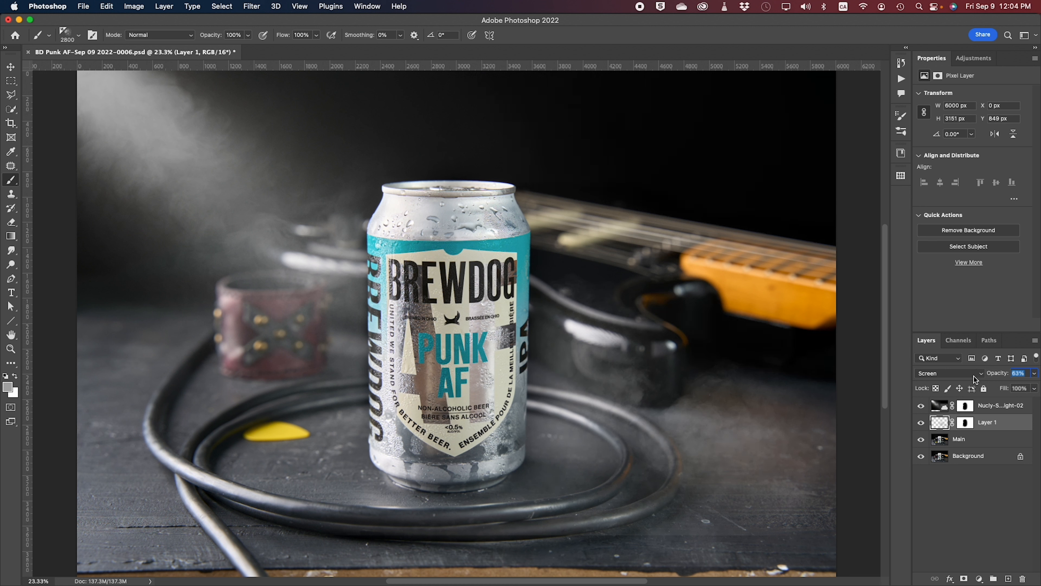
{"action": "left_click", "coordinate": [921, 423]}
{"action": "left_click", "coordinate": [921, 422]}
{"action": "left_click", "coordinate": [921, 422]}
{"action": "left_click", "coordinate": [921, 423]}
{"action": "left_click", "coordinate": [921, 422]}
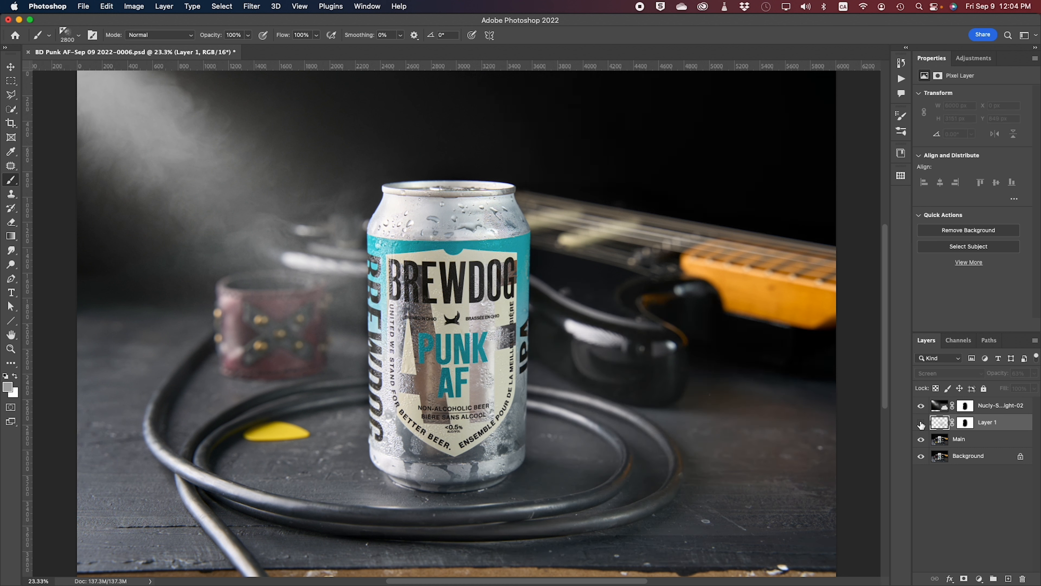
{"action": "left_click", "coordinate": [921, 423]}
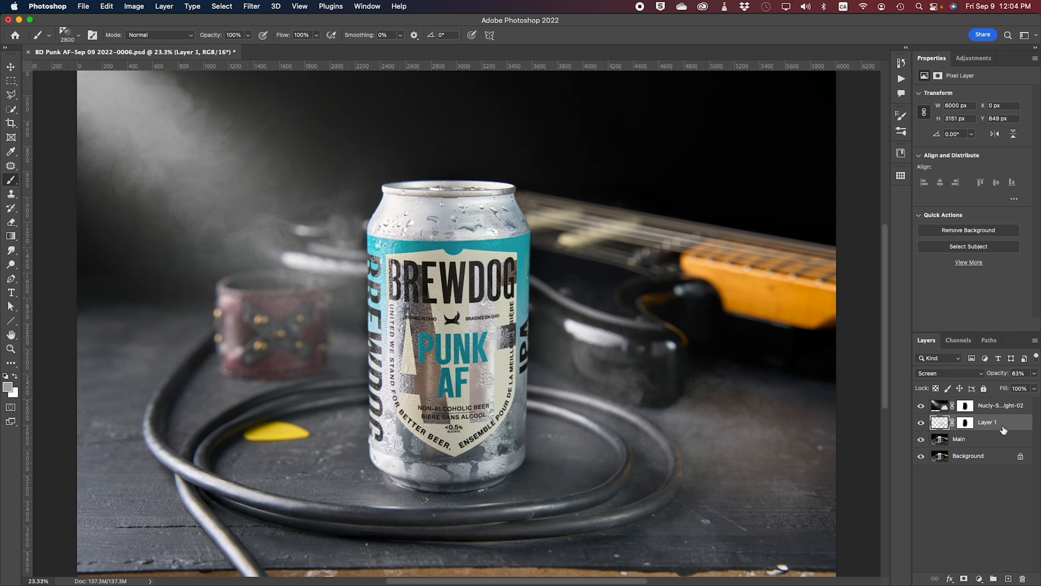
Examine the can's label, edges and base up close for stray haze or smoke.
{"action": "key", "text": "v"}
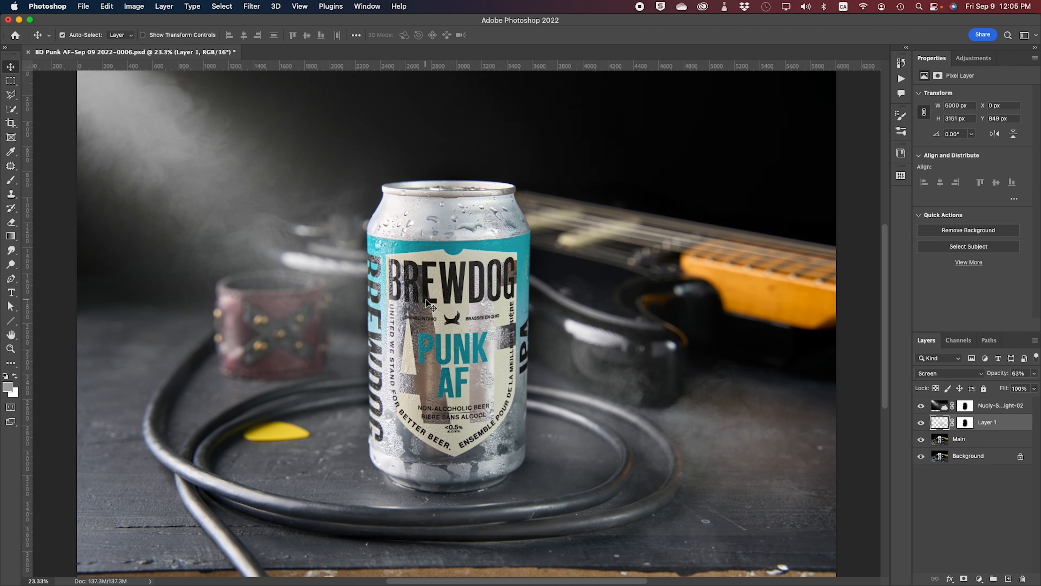
{"action": "key", "text": "super+plus"}
{"action": "key", "text": "super+plus"}
{"action": "key", "text": "super+plus"}
{"action": "scroll", "coordinate": [421, 308], "scroll_direction": "up", "scroll_amount": 3}
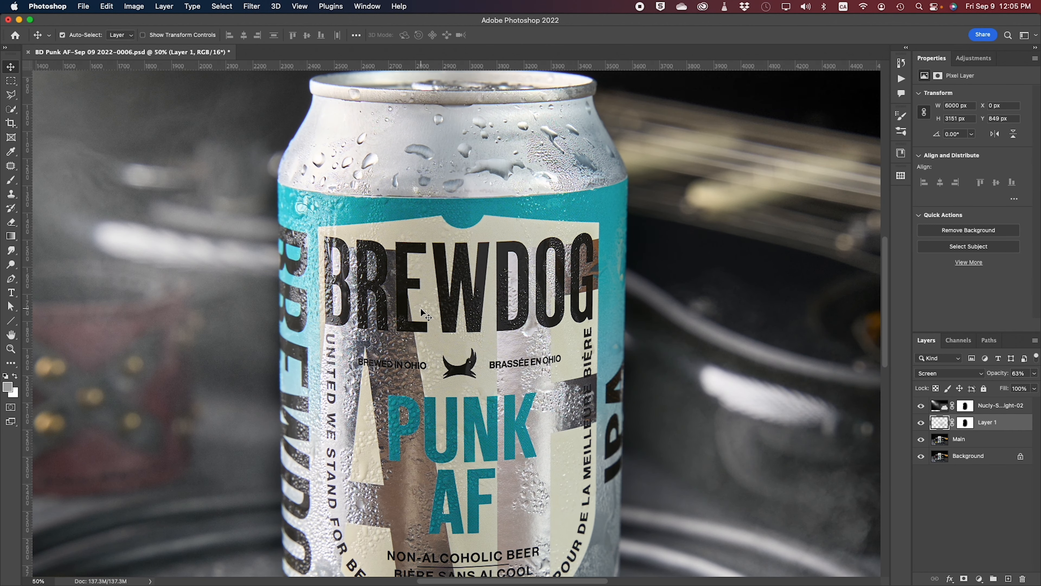
{"action": "scroll", "coordinate": [422, 313], "scroll_direction": "down", "scroll_amount": 5}
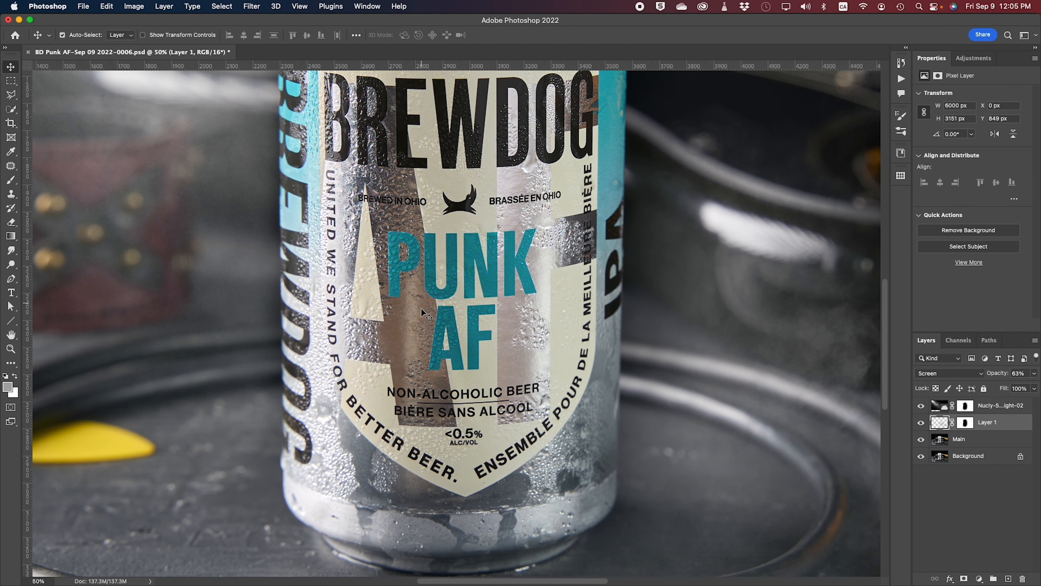
{"action": "key", "text": "super+minus"}
{"action": "key", "text": "super+minus"}
{"action": "key", "text": "super+minus"}
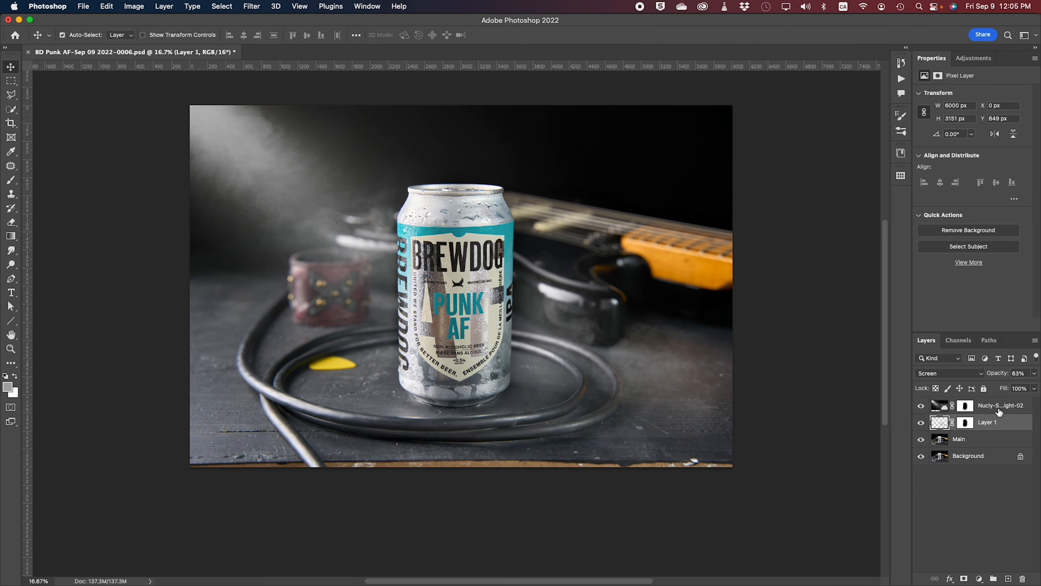
Run the Sharpen copy action from the Nucly set and clip its sharpen layer directly above the Main layer.
{"action": "left_click", "coordinate": [995, 443]}
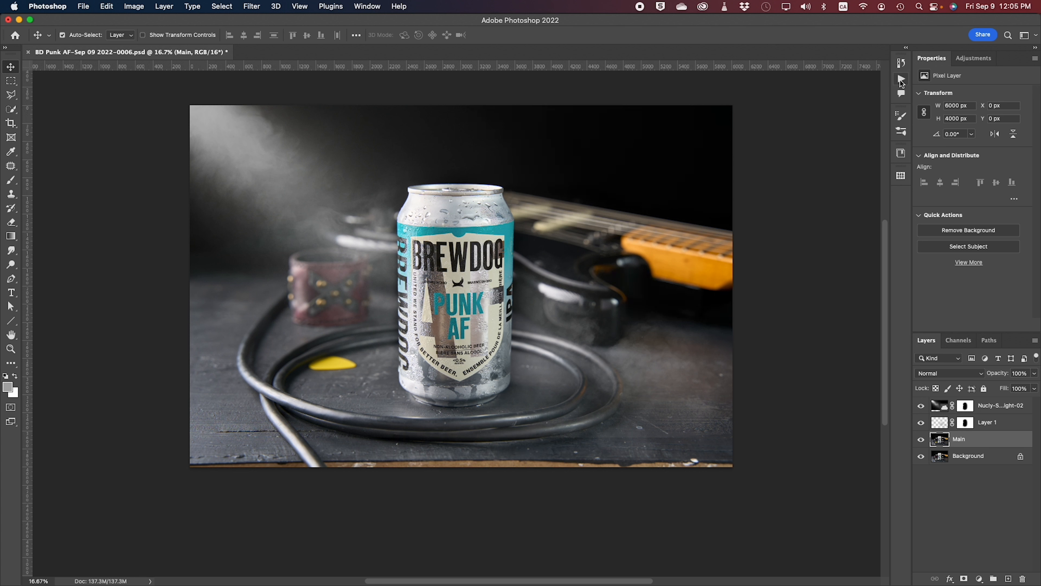
{"action": "left_click", "coordinate": [900, 80]}
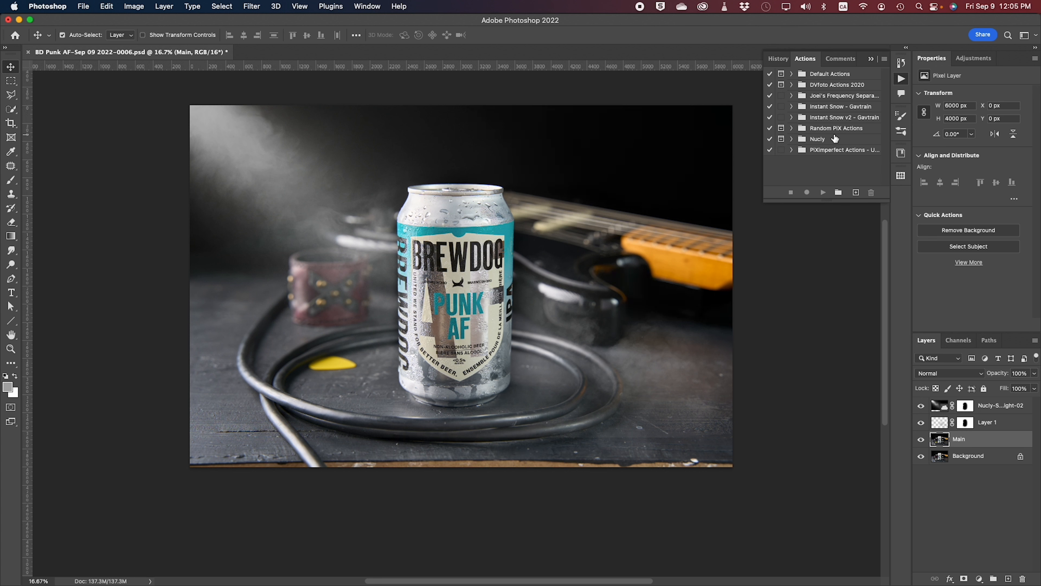
{"action": "left_click", "coordinate": [792, 150]}
{"action": "left_click", "coordinate": [792, 141]}
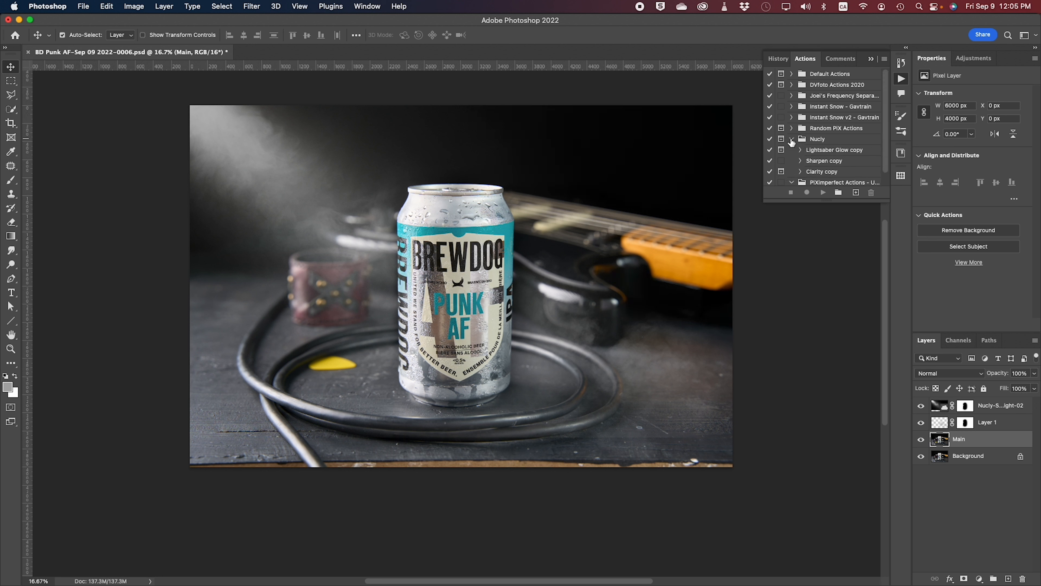
{"action": "left_click", "coordinate": [818, 163]}
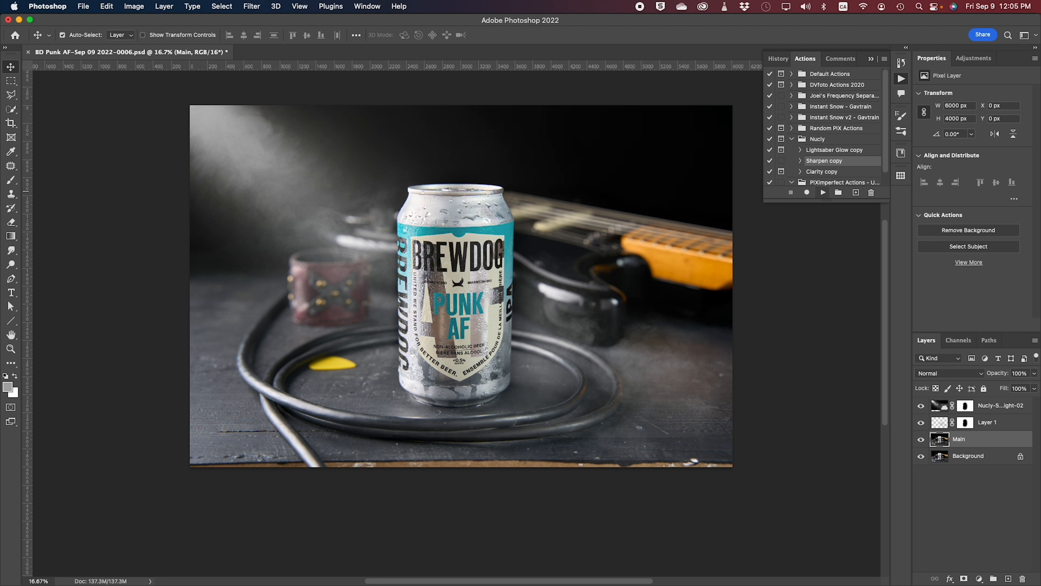
{"action": "left_click", "coordinate": [824, 192]}
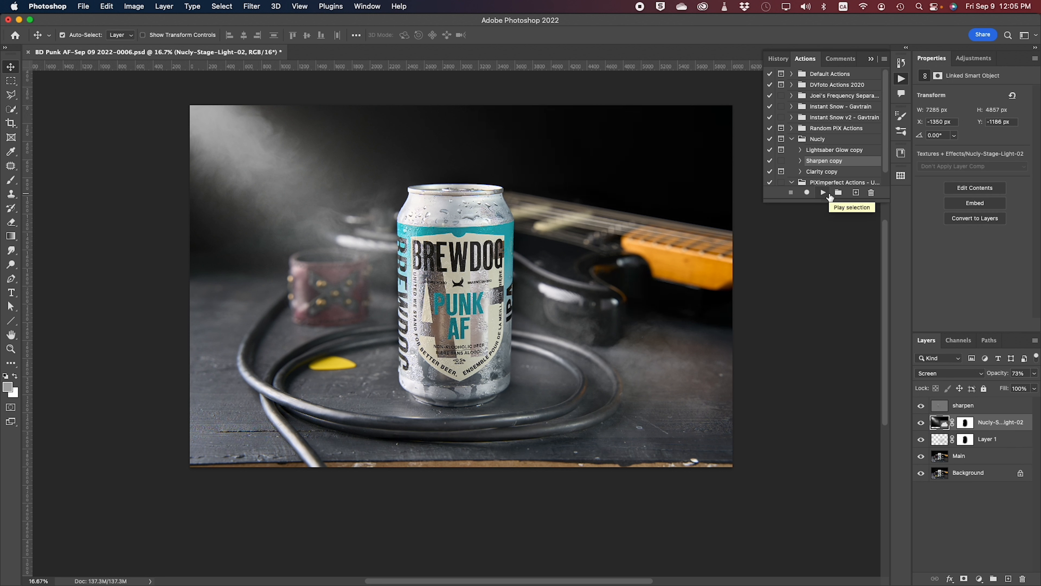
{"action": "left_click_drag", "start_coordinate": [976, 410], "coordinate": [986, 455]}
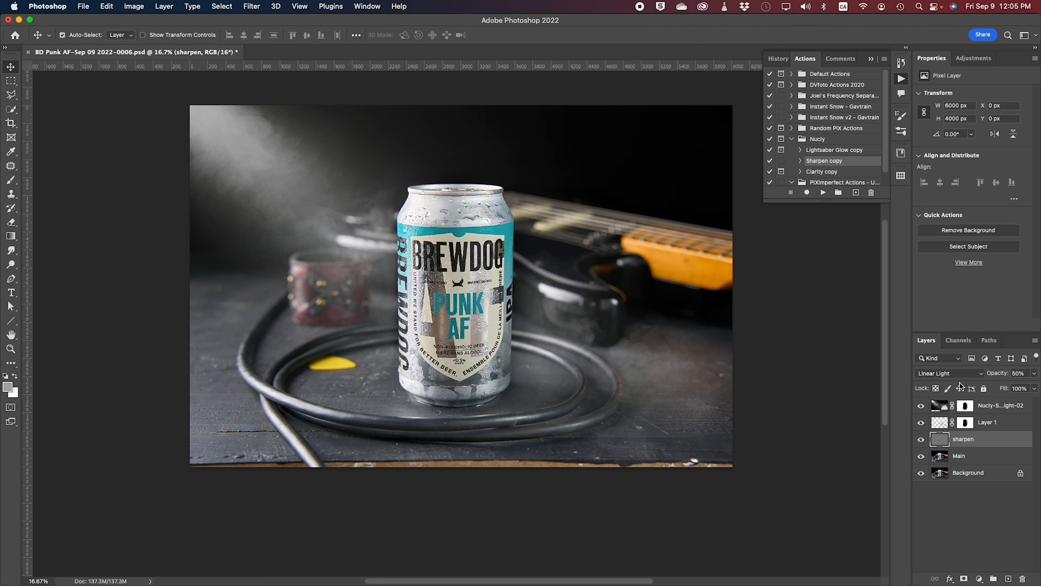
{"action": "left_click", "coordinate": [970, 447], "text": "alt"}
Hide the stage light and smoke layers and compare the can up close with the sharpen layer off and on.
{"action": "left_click_drag", "start_coordinate": [921, 422], "coordinate": [921, 405]}
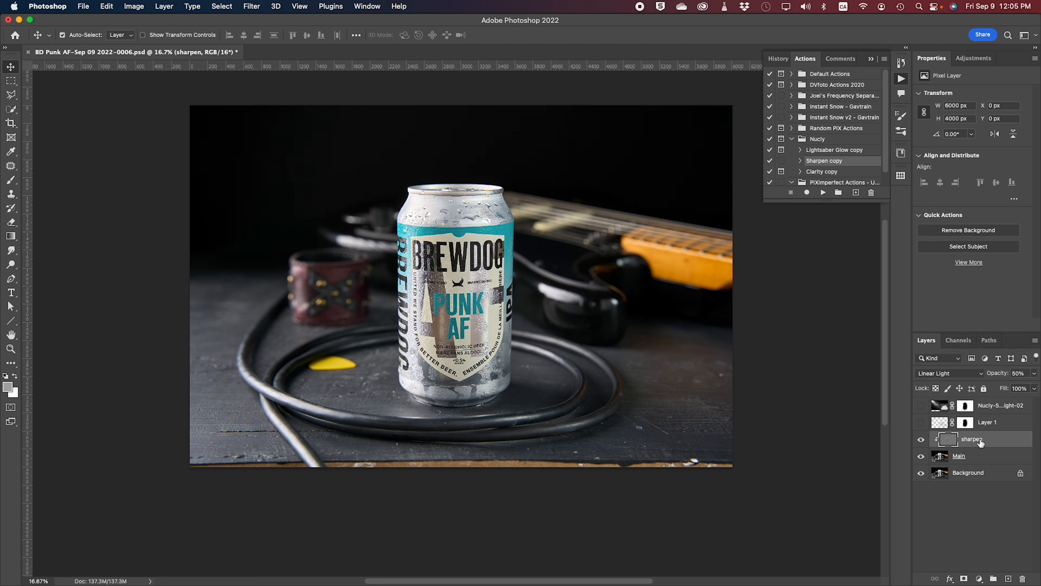
{"action": "left_click", "coordinate": [921, 440]}
{"action": "left_click", "coordinate": [920, 440]}
{"action": "key", "text": "super+equal"}
{"action": "key", "text": "super+equal"}
{"action": "scroll", "coordinate": [804, 400], "scroll_direction": "up", "scroll_amount": 3}
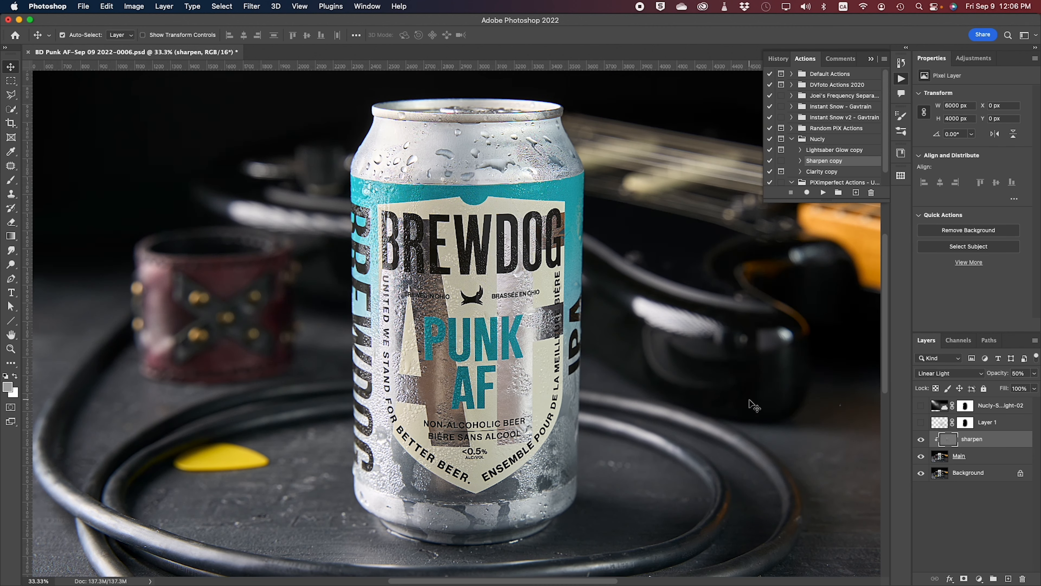
{"action": "left_click", "coordinate": [921, 440]}
{"action": "left_click", "coordinate": [921, 439]}
{"action": "left_click", "coordinate": [921, 440]}
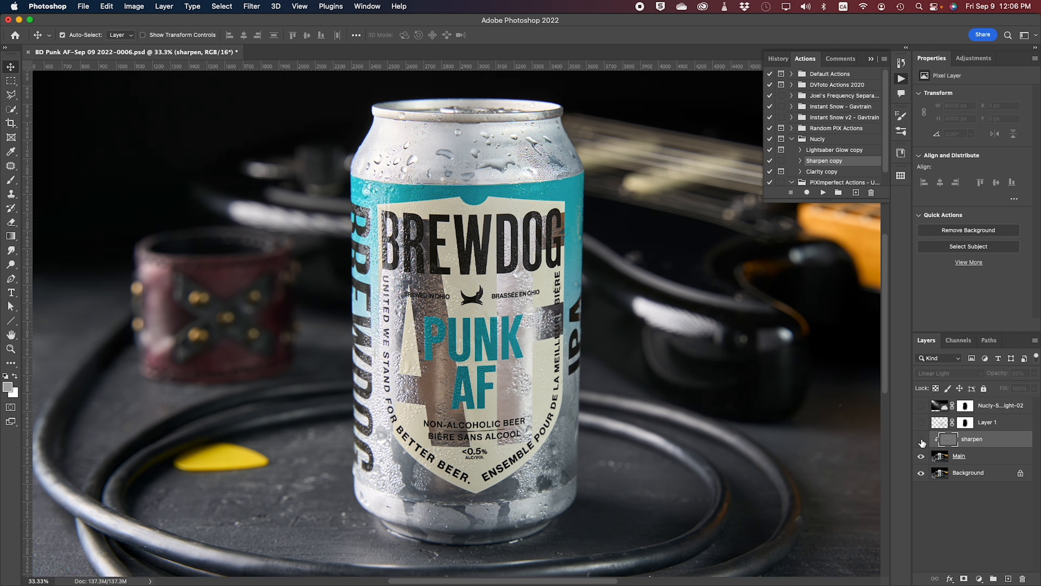
{"action": "left_click", "coordinate": [921, 440]}
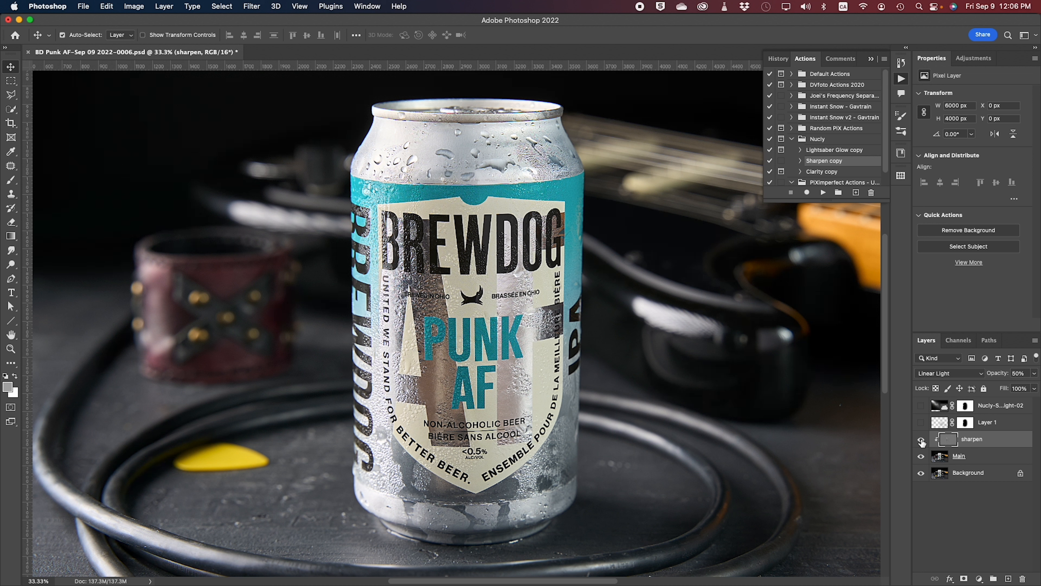
Reduce the sharpen layer's opacity to 39% and show the smoke and stage light layers again.
{"action": "left_click_drag", "start_coordinate": [997, 375], "coordinate": [993, 377]}
{"action": "left_click", "coordinate": [921, 422]}
{"action": "left_click", "coordinate": [921, 406]}
{"action": "key", "text": "super+0"}
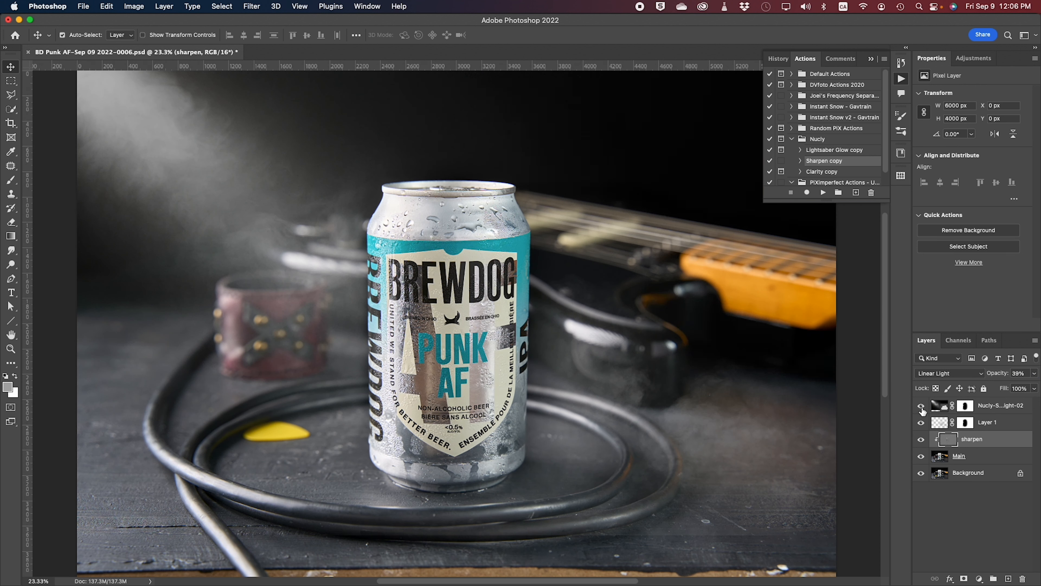
Compare the full composite with and without the sharpening, then save the PSD with Maximize Compatibility enabled.
{"action": "left_click", "coordinate": [921, 440]}
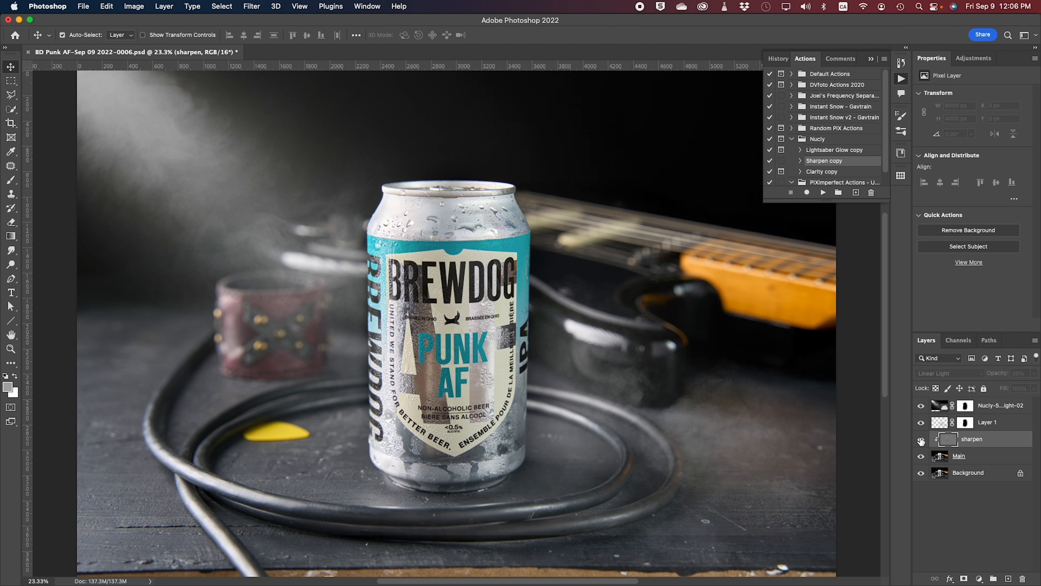
{"action": "left_click", "coordinate": [921, 440]}
{"action": "left_click", "coordinate": [902, 78]}
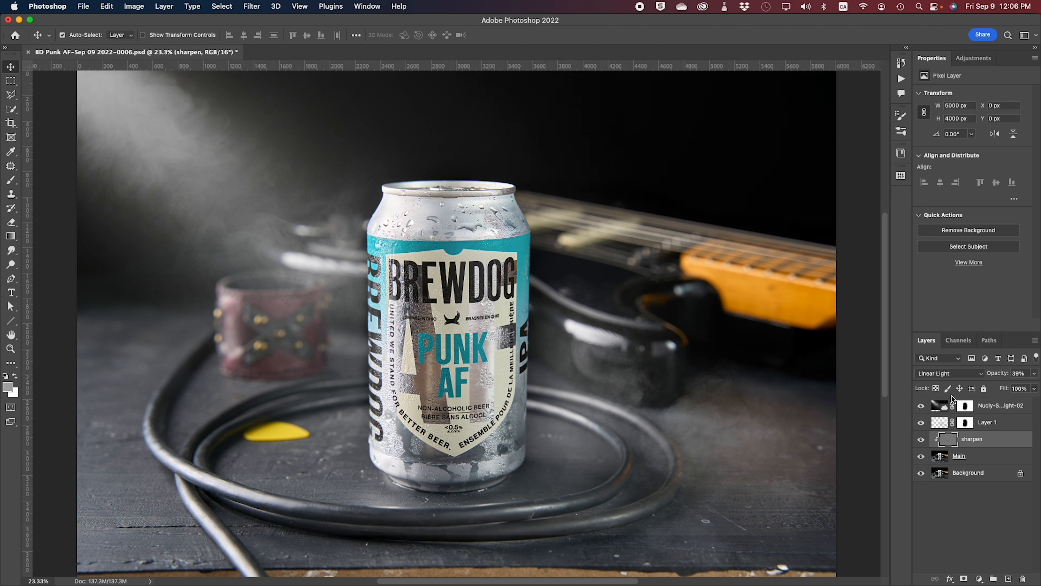
{"action": "left_click", "coordinate": [922, 440]}
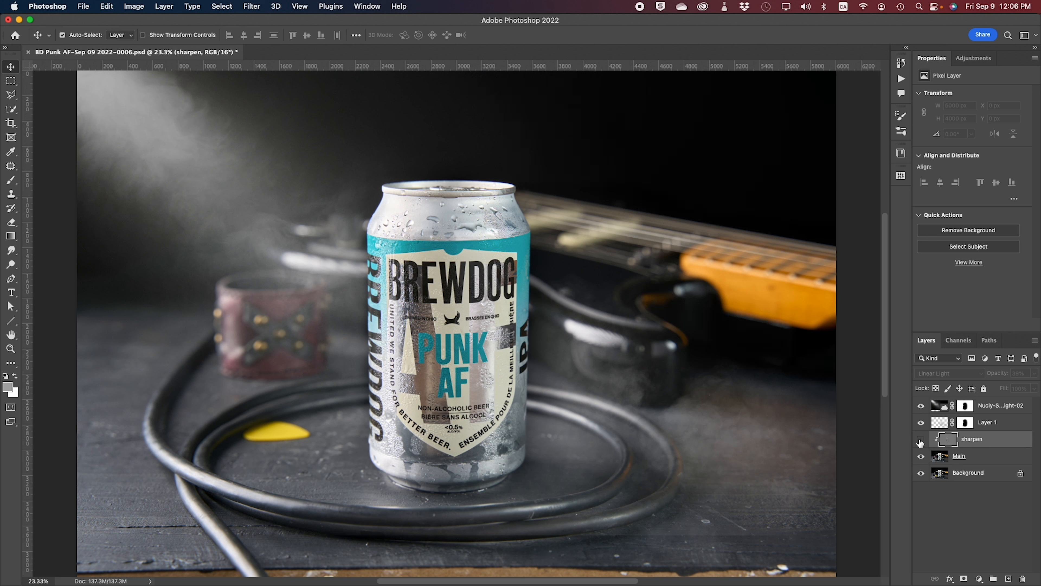
{"action": "left_click", "coordinate": [921, 440]}
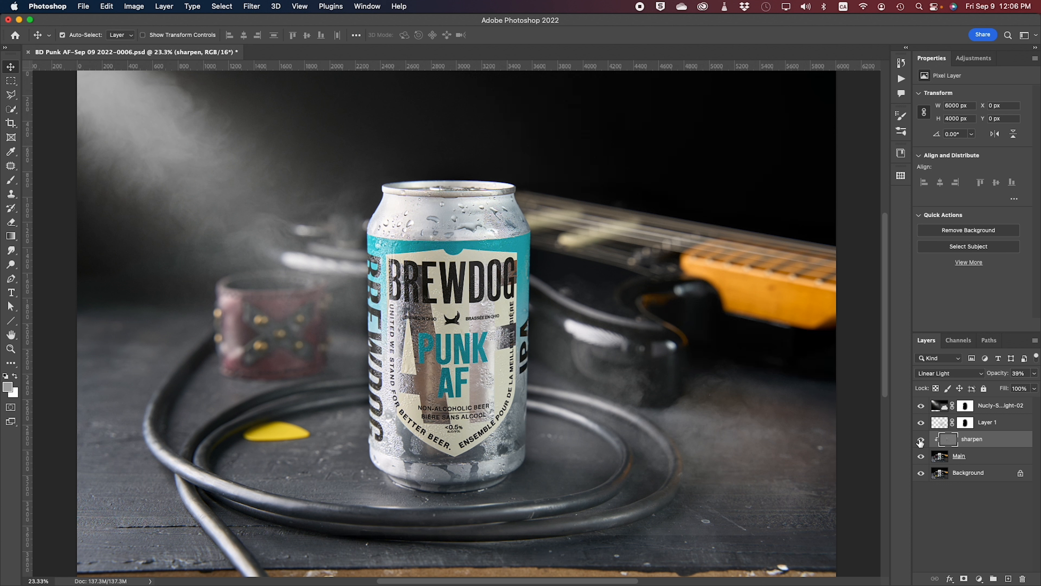
{"action": "key", "text": "super+s"}
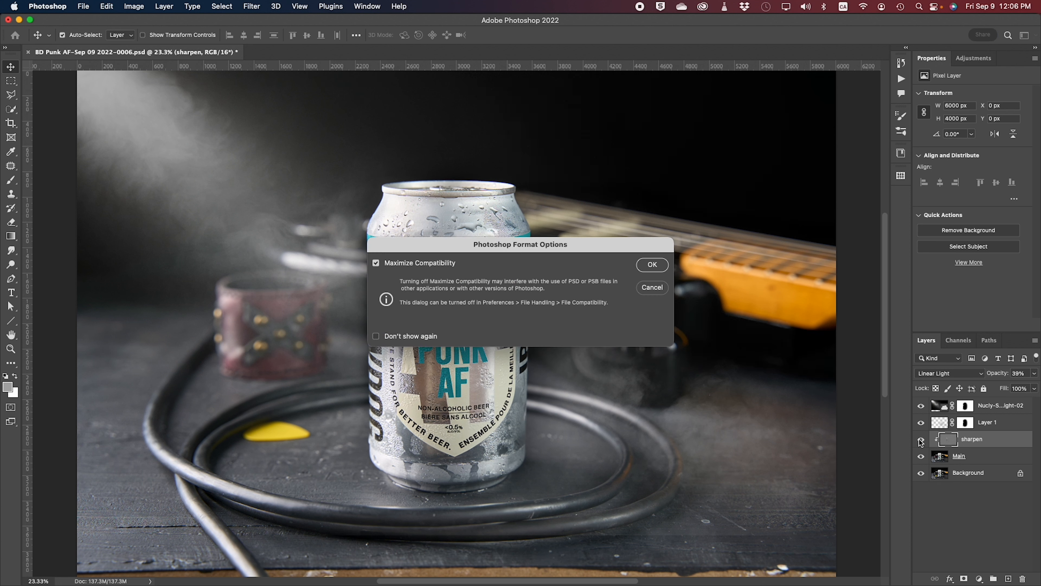
{"action": "key", "text": "Return"}
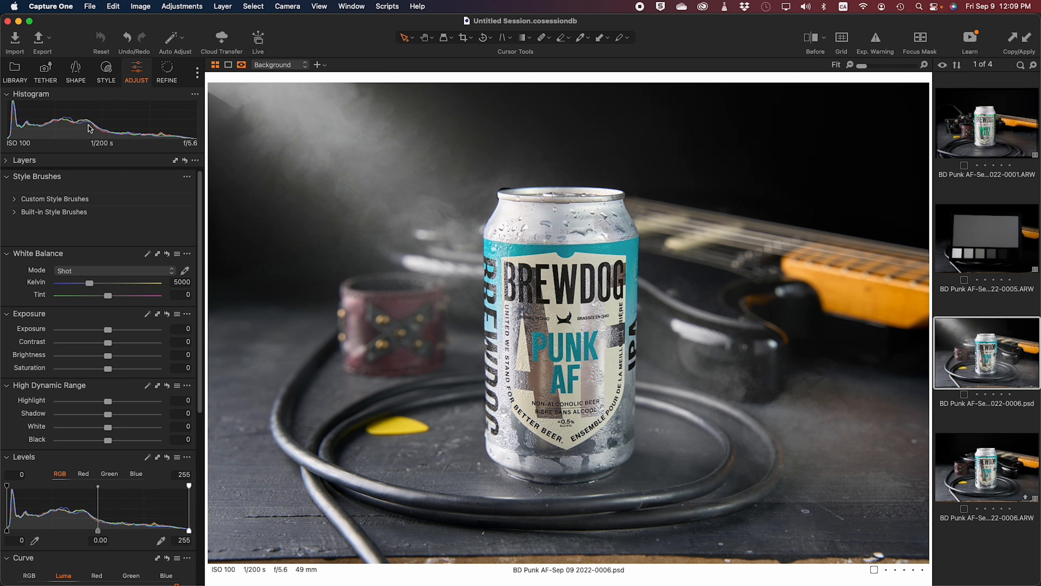
In Capture One, set the crop ratio of the edited PSD to 3x4.
{"action": "left_click", "coordinate": [75, 70]}
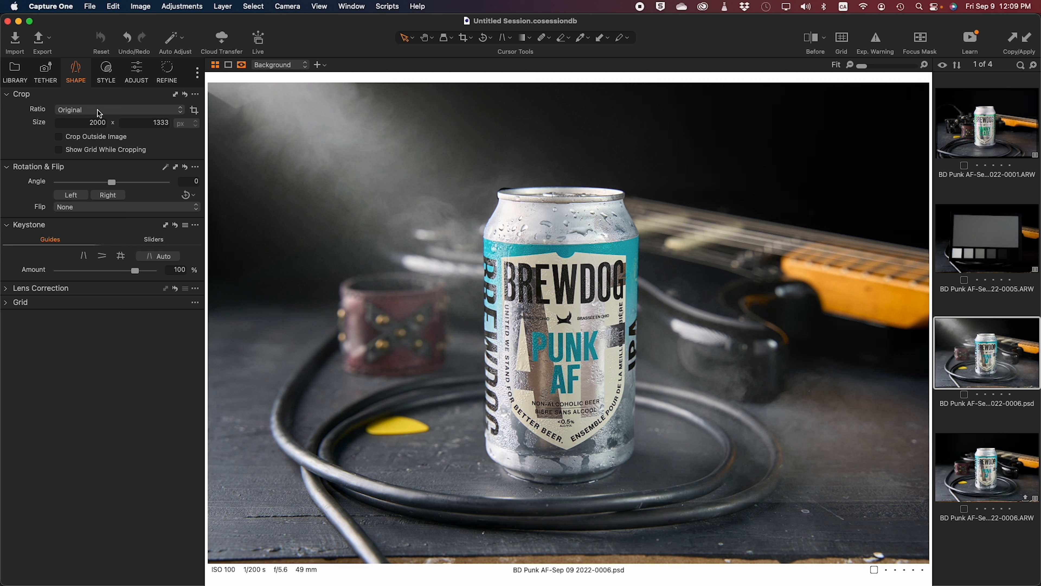
{"action": "left_click", "coordinate": [100, 110]}
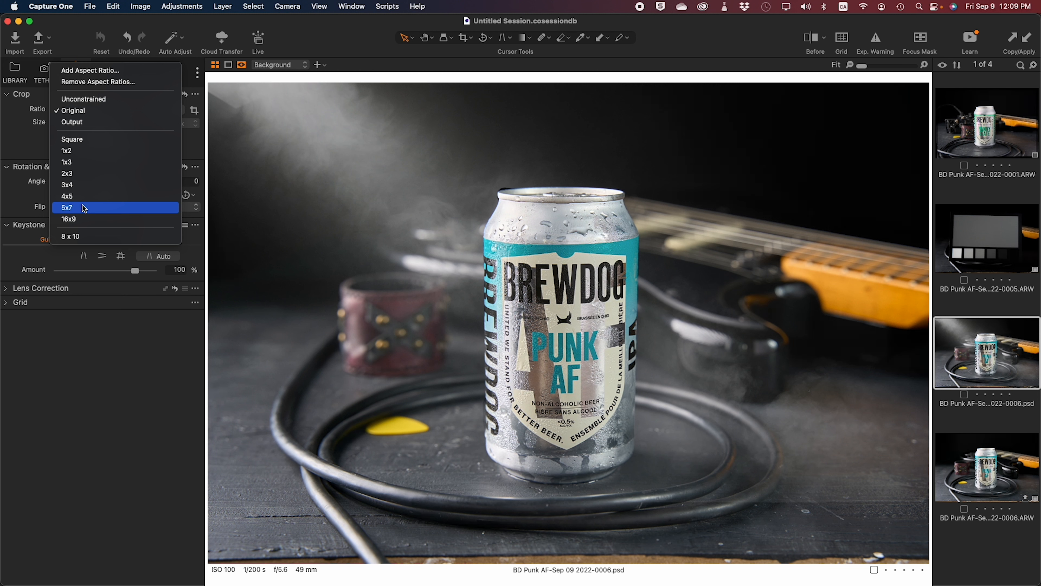
{"action": "left_click", "coordinate": [85, 186]}
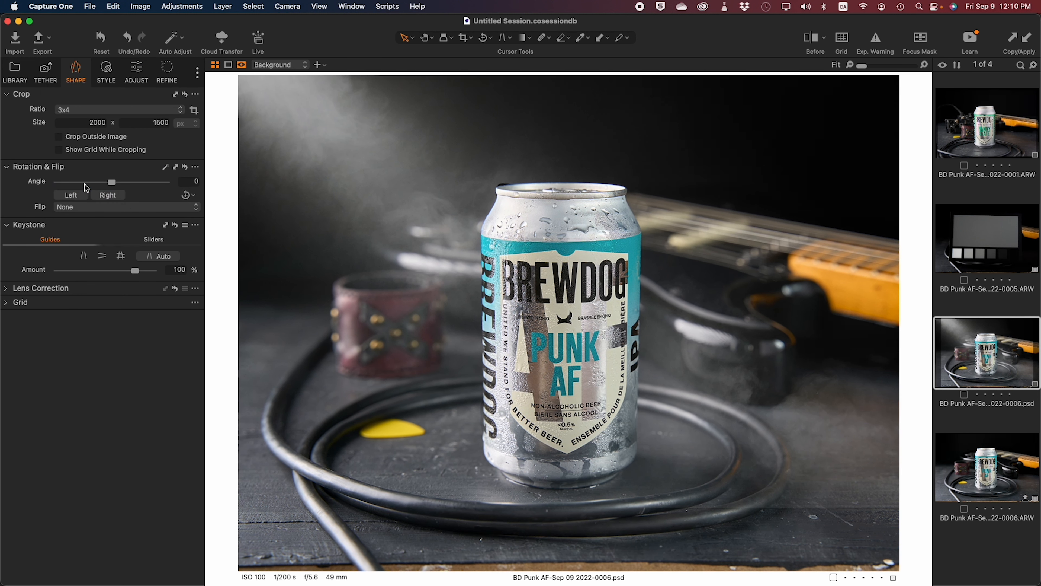
Tighten the 3x4 crop by raising its lower edge to cut off the table's front edge, and apply it.
{"action": "key", "text": "c"}
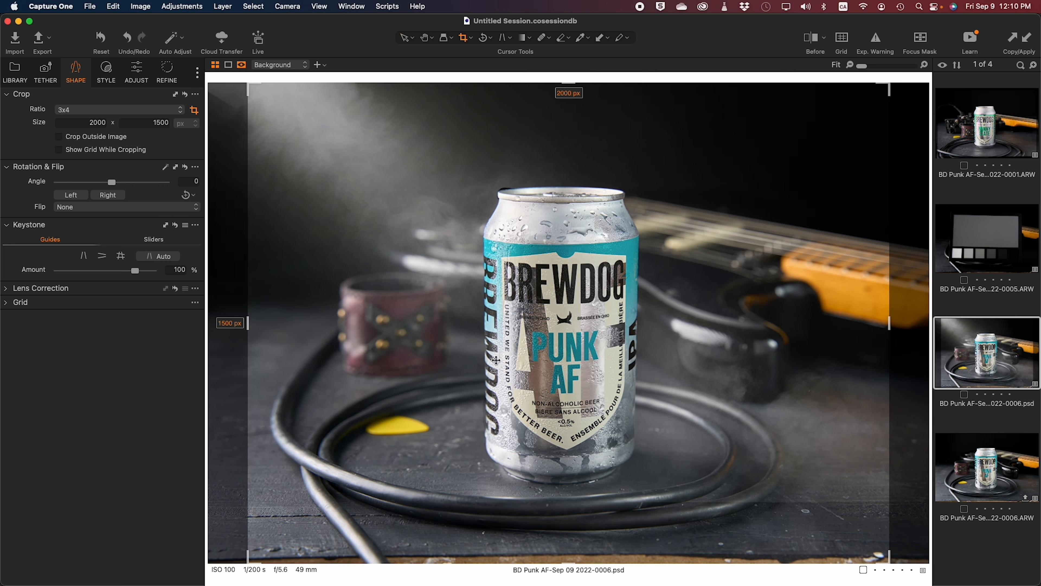
{"action": "left_click_drag", "start_coordinate": [570, 561], "coordinate": [570, 547]}
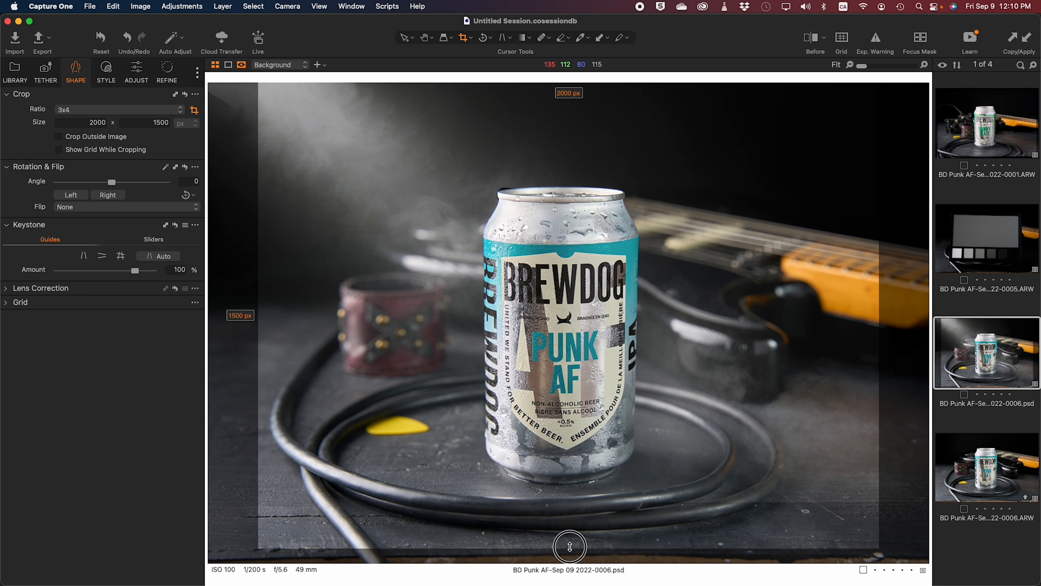
{"action": "left_click_drag", "start_coordinate": [570, 547], "coordinate": [571, 549]}
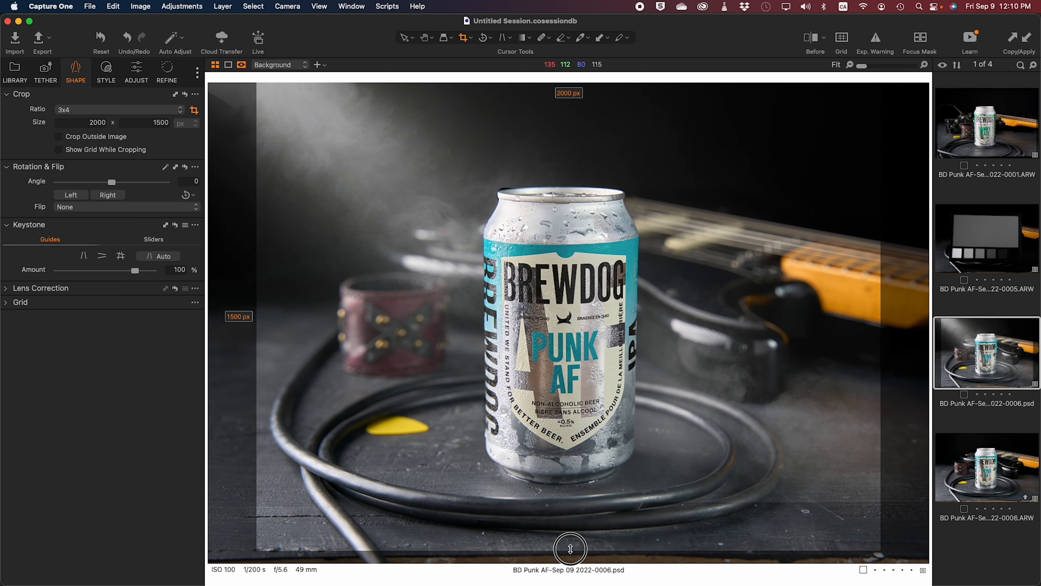
{"action": "key", "text": "h"}
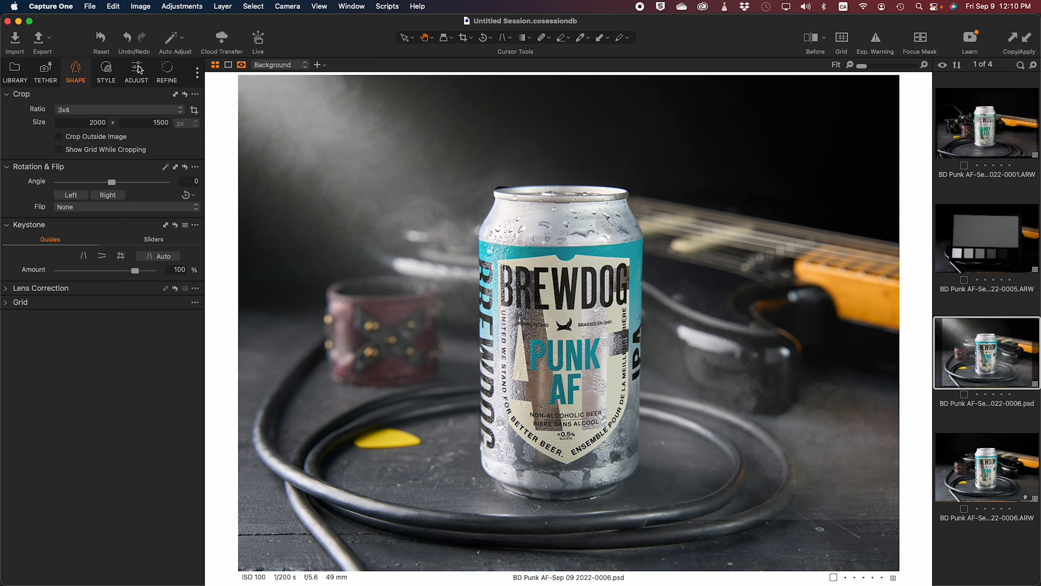
Add an adjustment layer and draw a horizontal linear gradient mask from the photo's right edge in toward the can.
{"action": "left_click", "coordinate": [137, 73]}
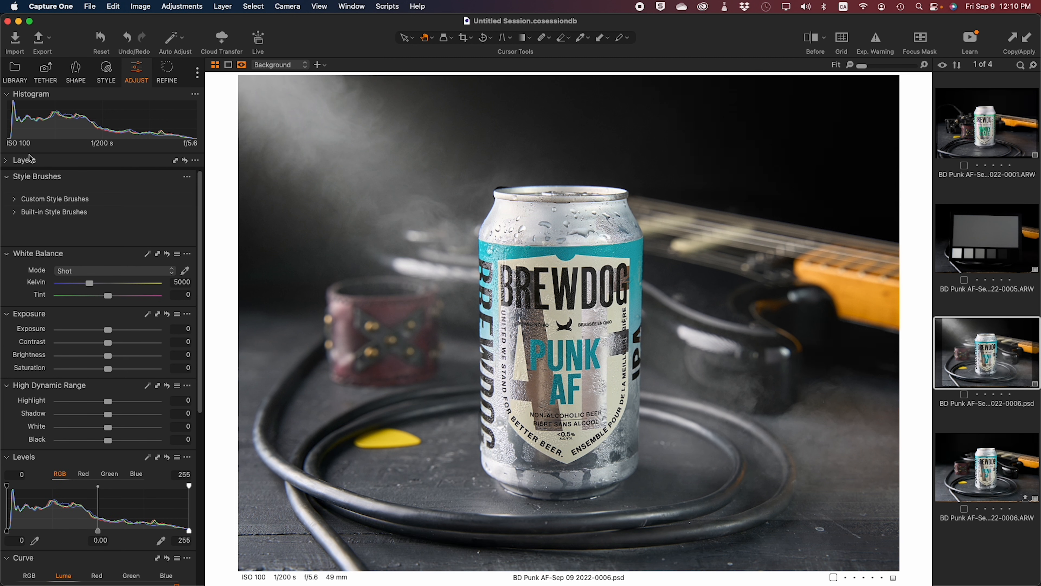
{"action": "left_click", "coordinate": [5, 161]}
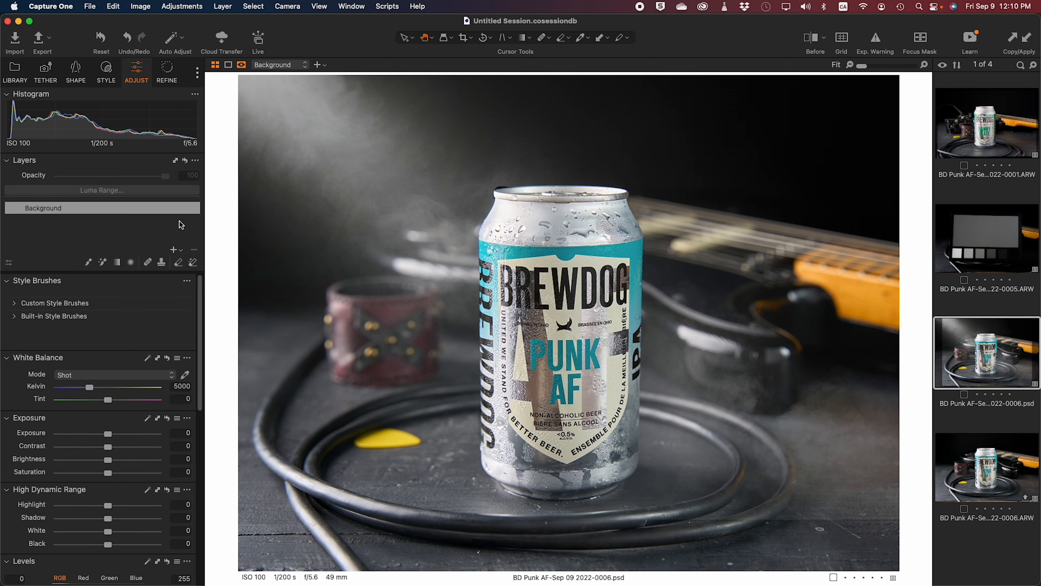
{"action": "left_click", "coordinate": [173, 250]}
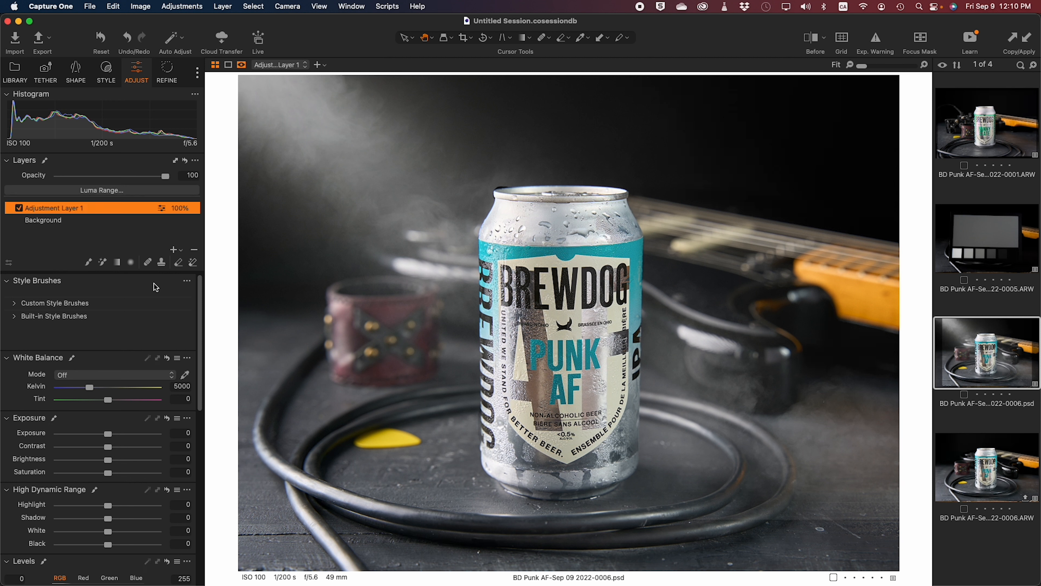
{"action": "left_click", "coordinate": [117, 262]}
{"action": "left_click_drag", "start_coordinate": [893, 326], "coordinate": [667, 326]}
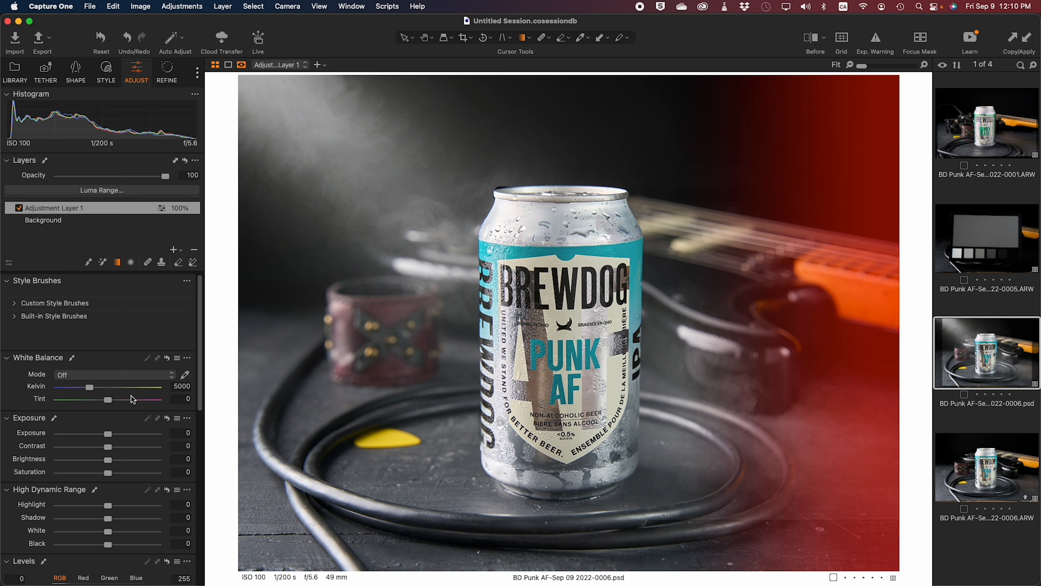
Hide the mask overlay and darken the right-side layer with Shadow -54, Black -21 and Exposure -0.76.
{"action": "scroll", "coordinate": [118, 413], "scroll_direction": "down", "scroll_amount": 2}
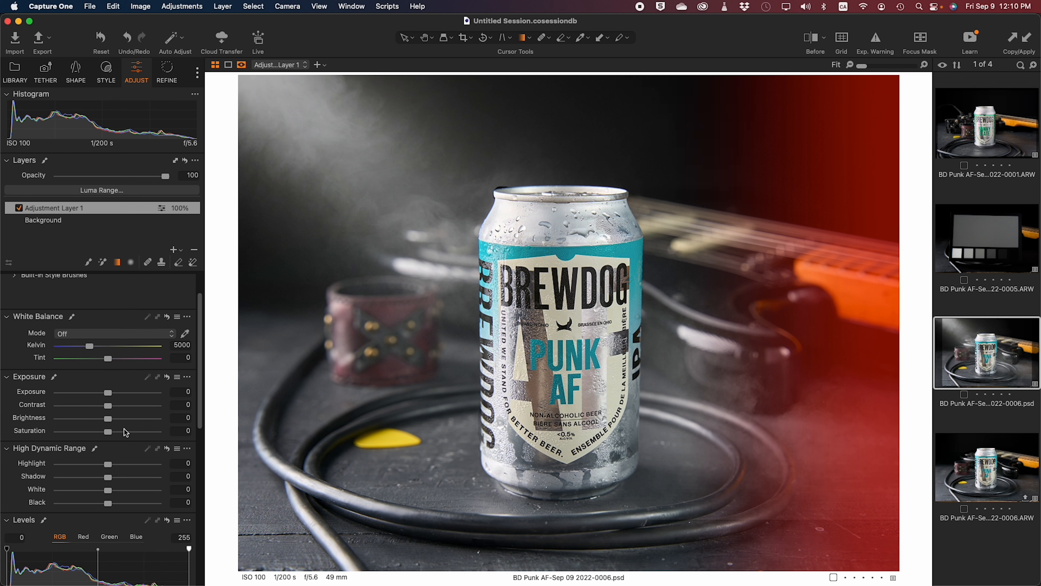
{"action": "key", "text": "m"}
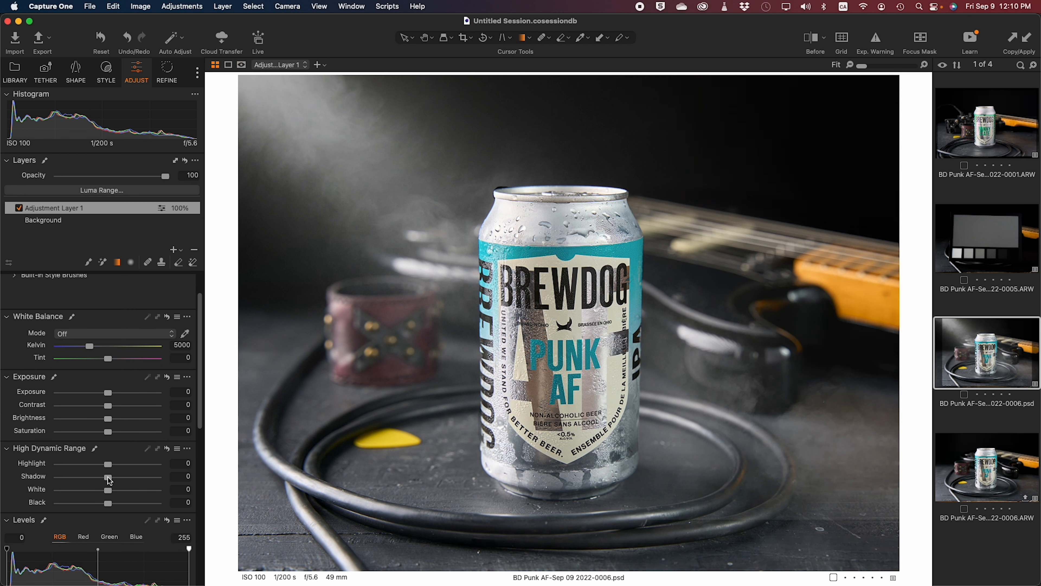
{"action": "left_click_drag", "start_coordinate": [109, 481], "coordinate": [97, 506]}
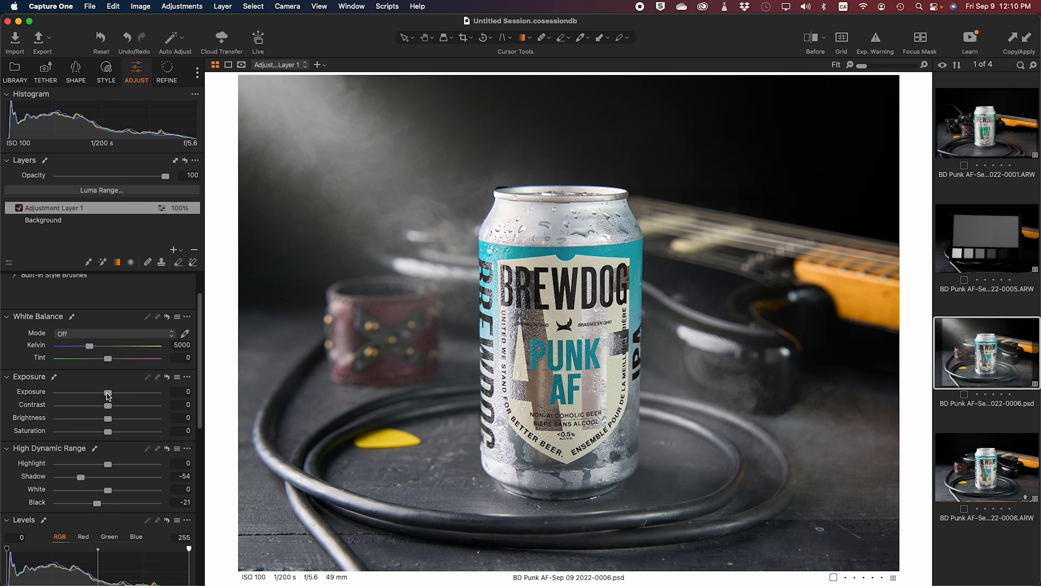
{"action": "left_click_drag", "start_coordinate": [108, 395], "coordinate": [98, 394]}
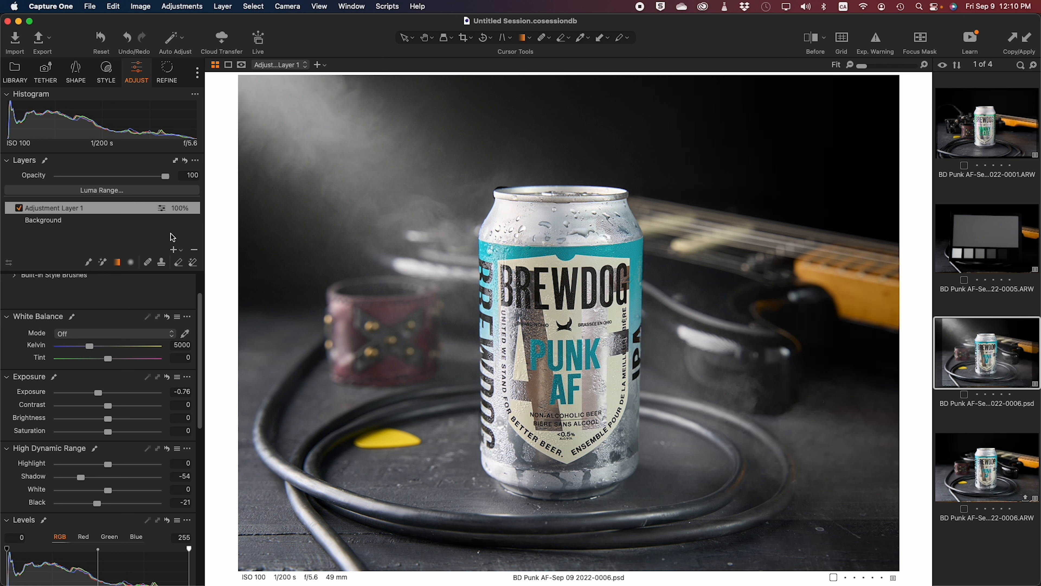
Add a second adjustment layer with a linear gradient mask rising from the photo's lower edge to the can's base.
{"action": "left_click", "coordinate": [174, 250]}
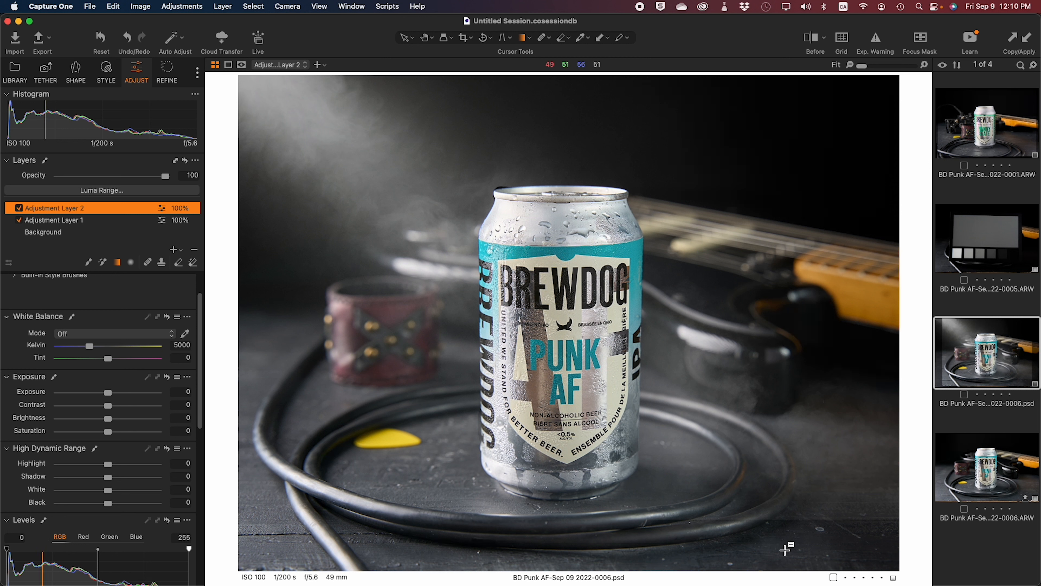
{"action": "left_click_drag", "start_coordinate": [558, 568], "coordinate": [558, 476]}
{"action": "key", "text": "m"}
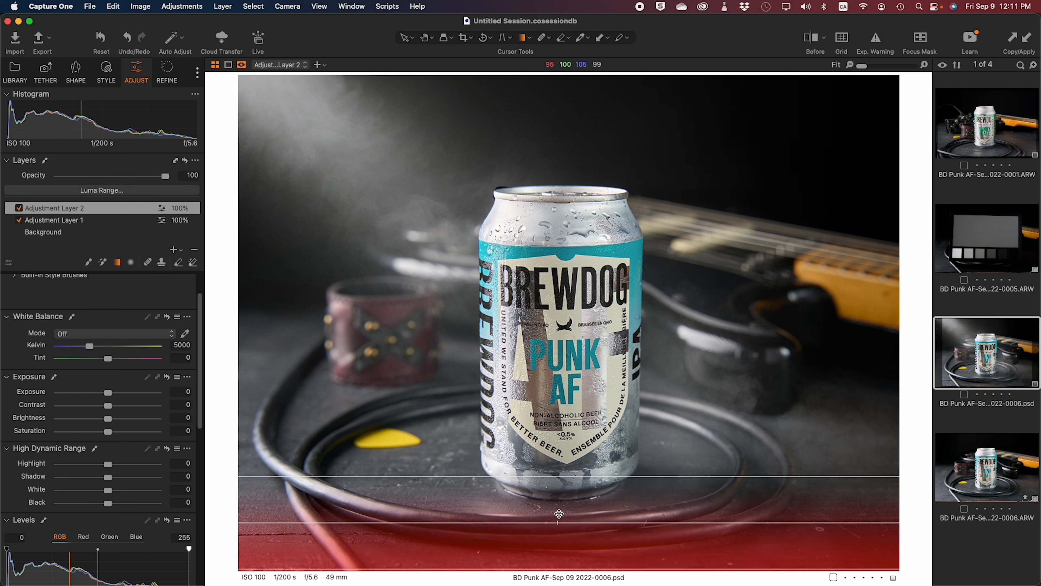
{"action": "key", "text": "m"}
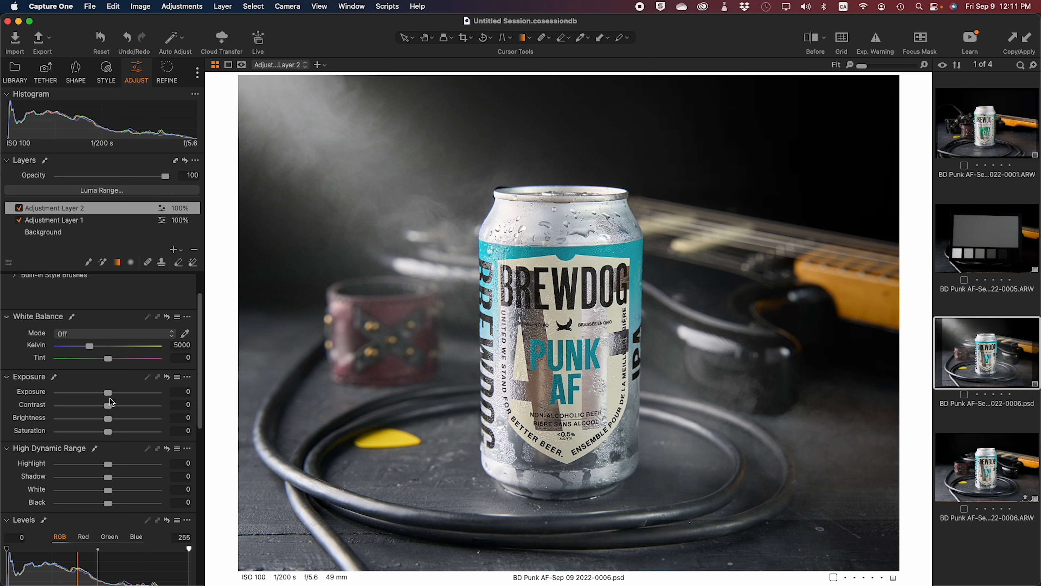
Darken the foreground layer with Exposure -1.12, Shadow -54 and Black -12, and extend its gradient mask slightly upward.
{"action": "left_click_drag", "start_coordinate": [110, 395], "coordinate": [95, 394]}
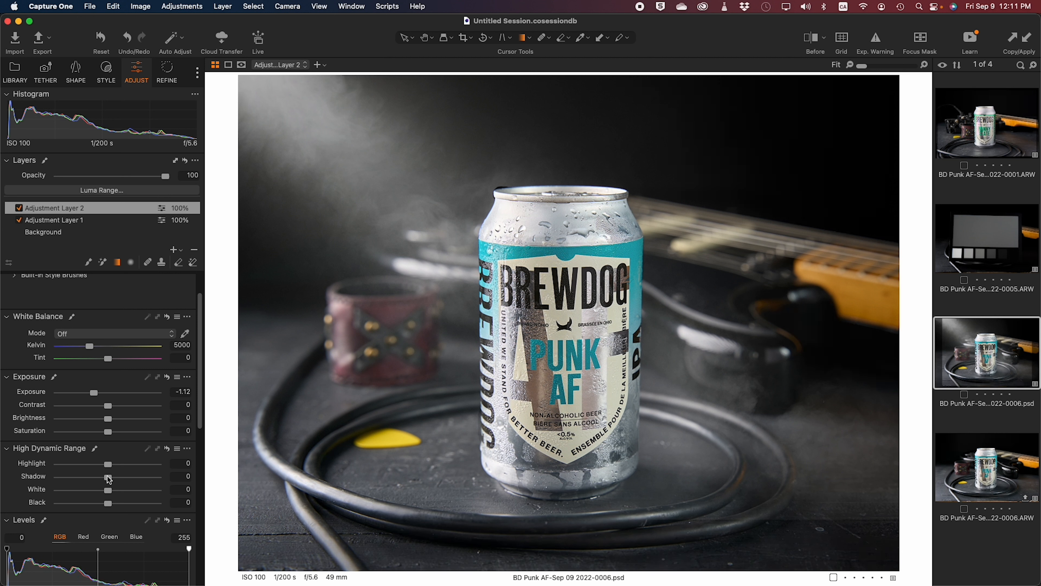
{"action": "left_click_drag", "start_coordinate": [108, 476], "coordinate": [102, 507]}
{"action": "mouse_move", "coordinate": [568, 476]}
{"action": "left_mouse_down"}
{"action": "mouse_move", "coordinate": [568, 488]}
{"action": "mouse_move", "coordinate": [566, 469]}
{"action": "left_mouse_up"}
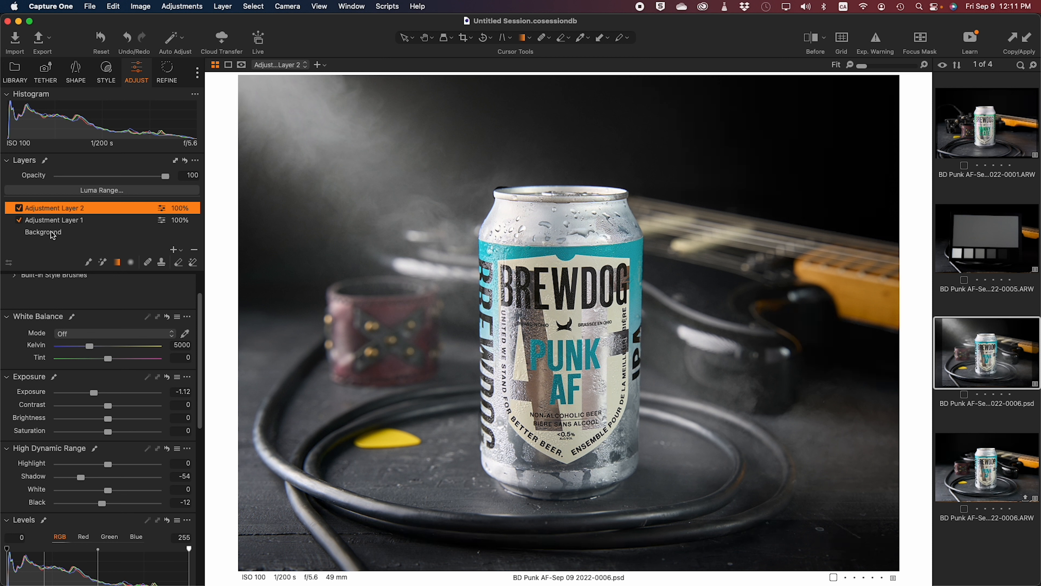
Add a new filled adjustment layer and name it Curve.
{"action": "scroll", "coordinate": [114, 392], "scroll_direction": "down", "scroll_amount": 2}
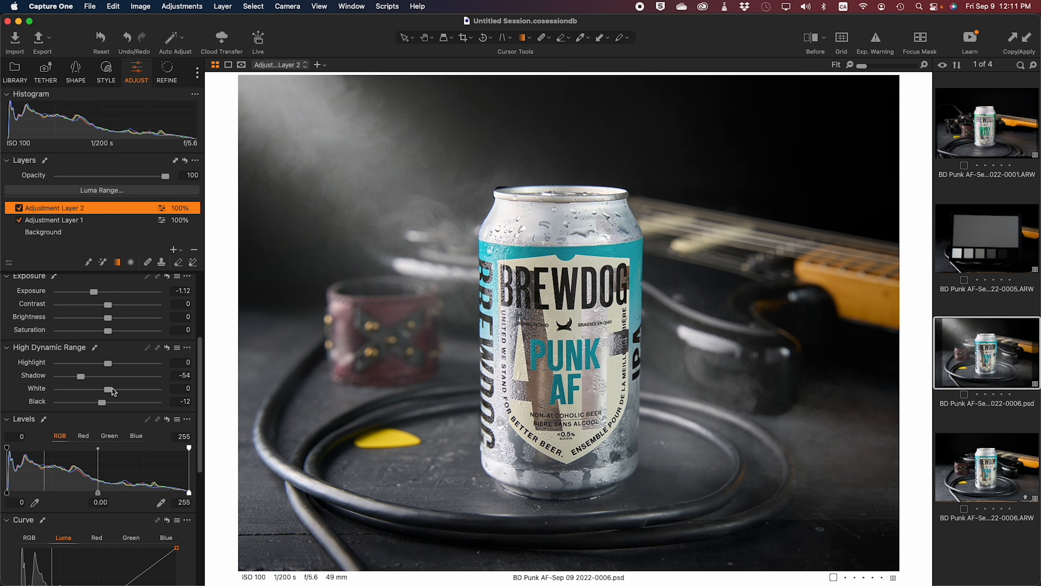
{"action": "scroll", "coordinate": [114, 392], "scroll_direction": "up", "scroll_amount": 3}
{"action": "double_click", "coordinate": [59, 206]}
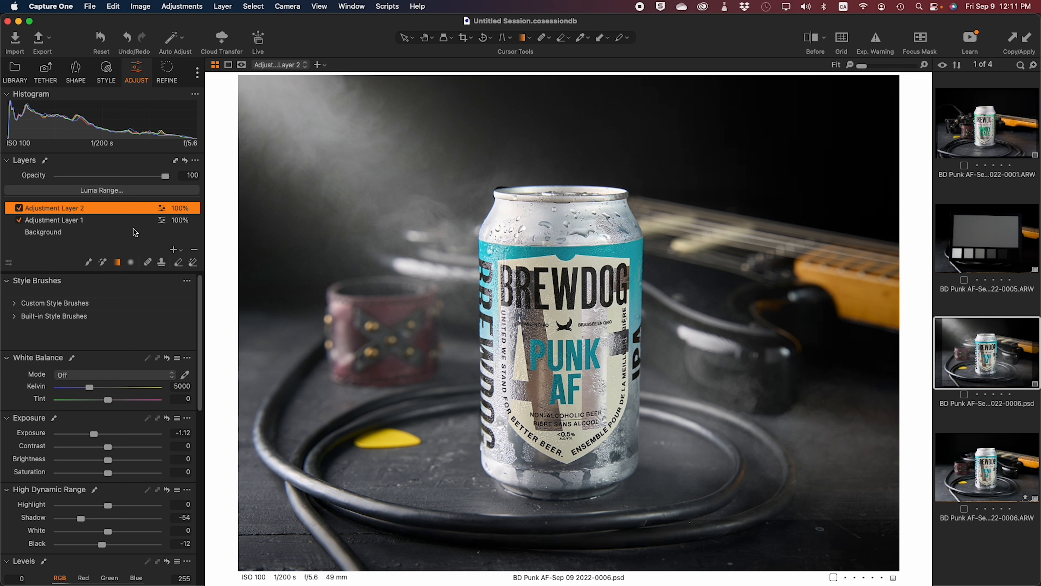
{"action": "left_click", "coordinate": [174, 250]}
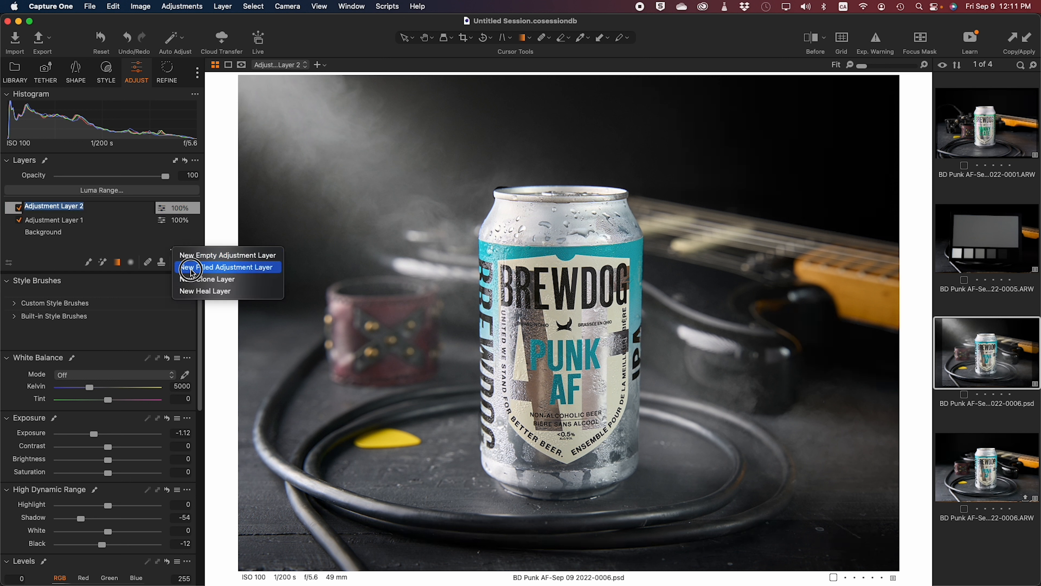
{"action": "left_click", "coordinate": [200, 267]}
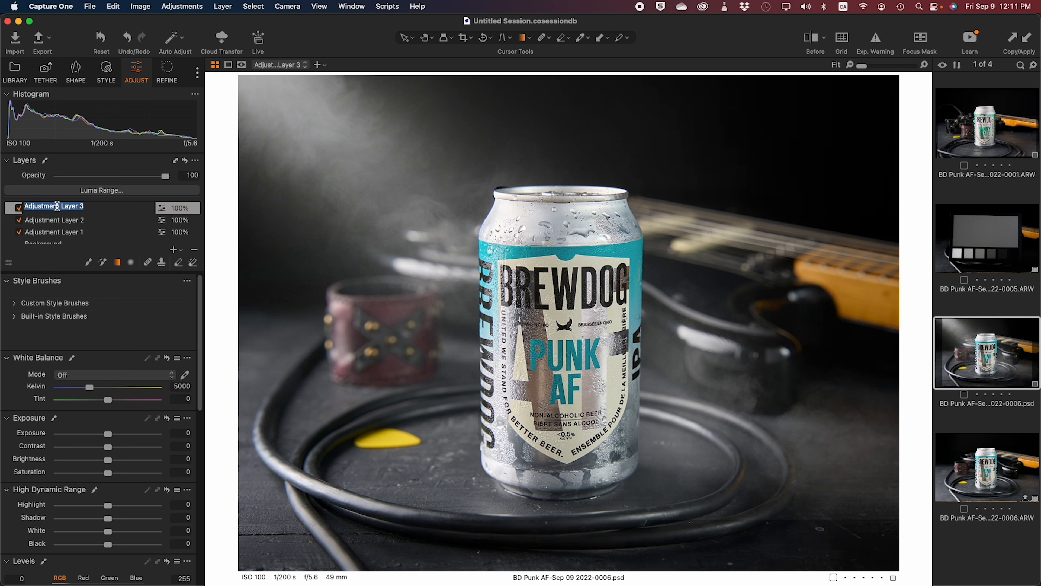
{"action": "type", "text": "Curve"}
{"action": "key", "text": "Return"}
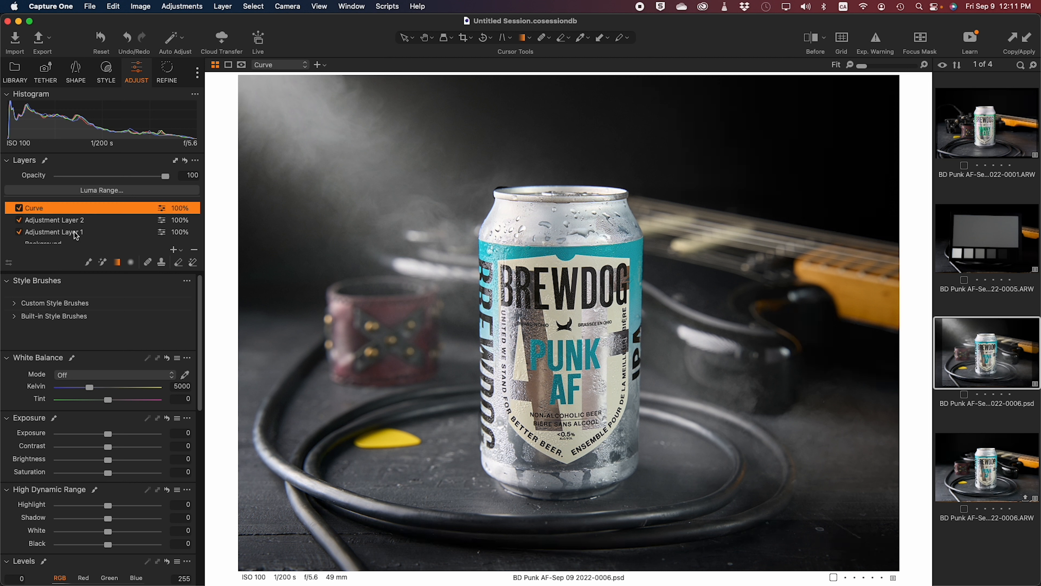
Shape a gentle S-curve in the Luma channel on the Curve layer, lowering the shadows and raising the highlights.
{"action": "scroll", "coordinate": [108, 365], "scroll_direction": "down", "scroll_amount": 10}
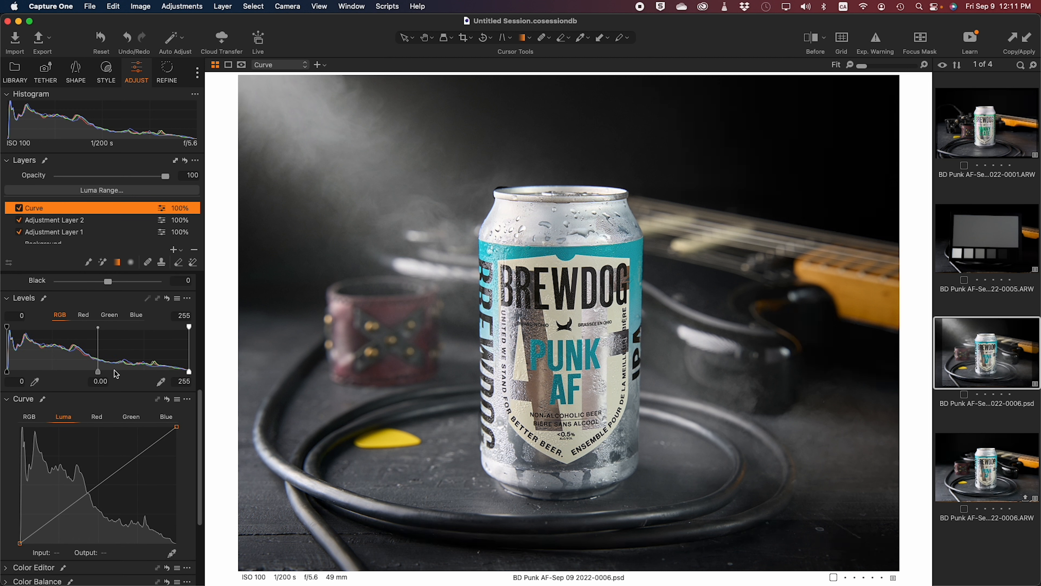
{"action": "scroll", "coordinate": [114, 412], "scroll_direction": "down", "scroll_amount": 5}
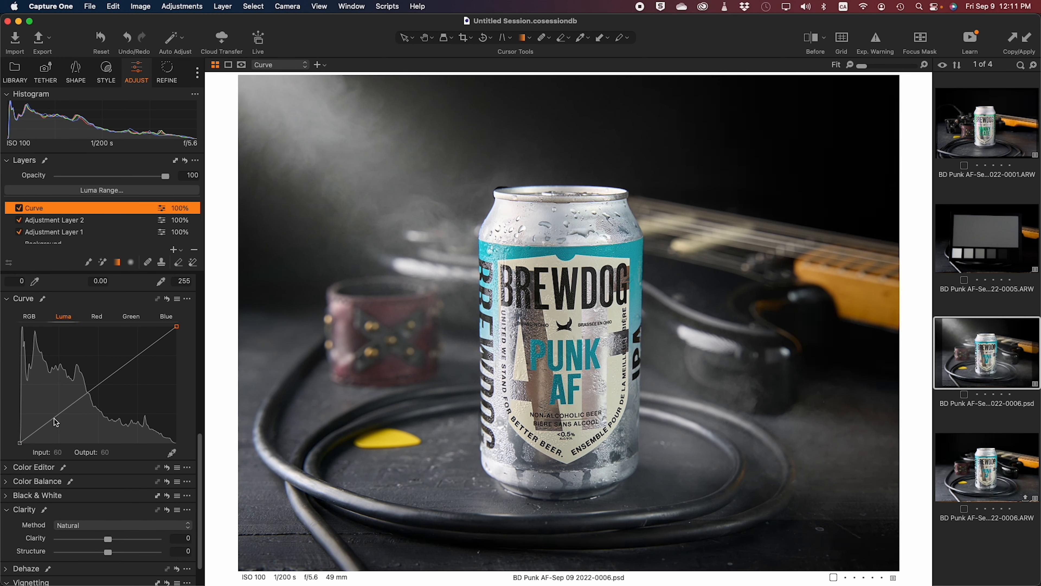
{"action": "left_click", "coordinate": [41, 429]}
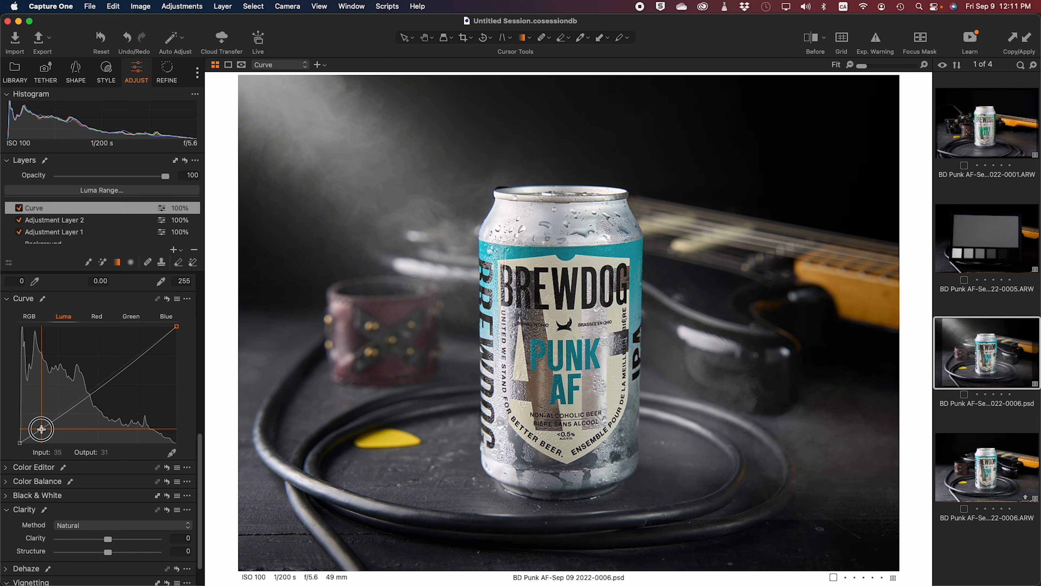
{"action": "left_click_drag", "start_coordinate": [41, 429], "coordinate": [42, 430]}
{"action": "mouse_move", "coordinate": [124, 379]}
{"action": "left_mouse_down"}
{"action": "mouse_move", "coordinate": [122, 365]}
{"action": "mouse_move", "coordinate": [137, 353]}
{"action": "mouse_move", "coordinate": [120, 365]}
{"action": "left_mouse_up"}
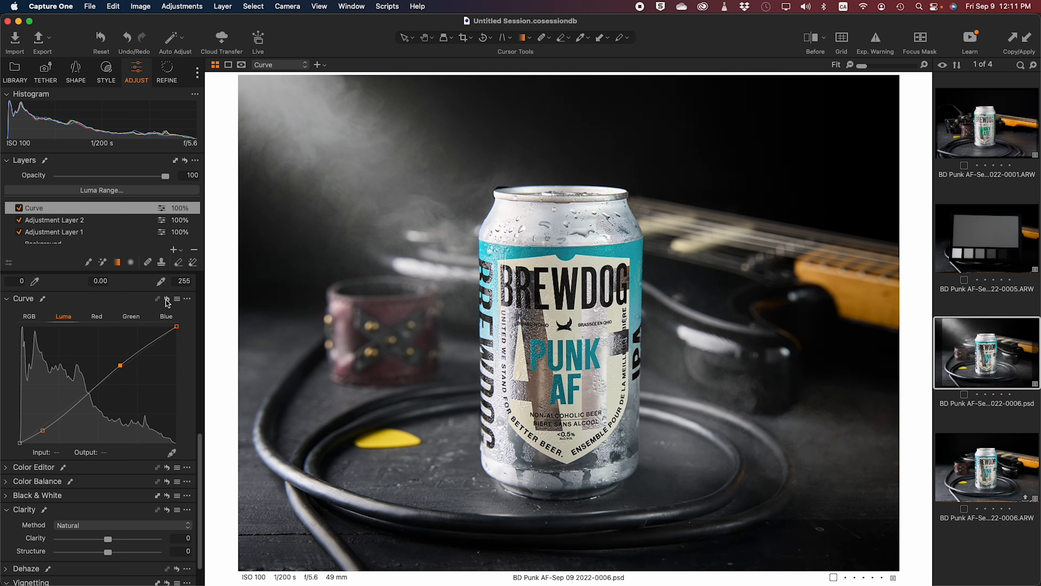
Compare the photo with and without the Luma curve adjustment.
{"action": "left_click", "coordinate": [168, 299]}
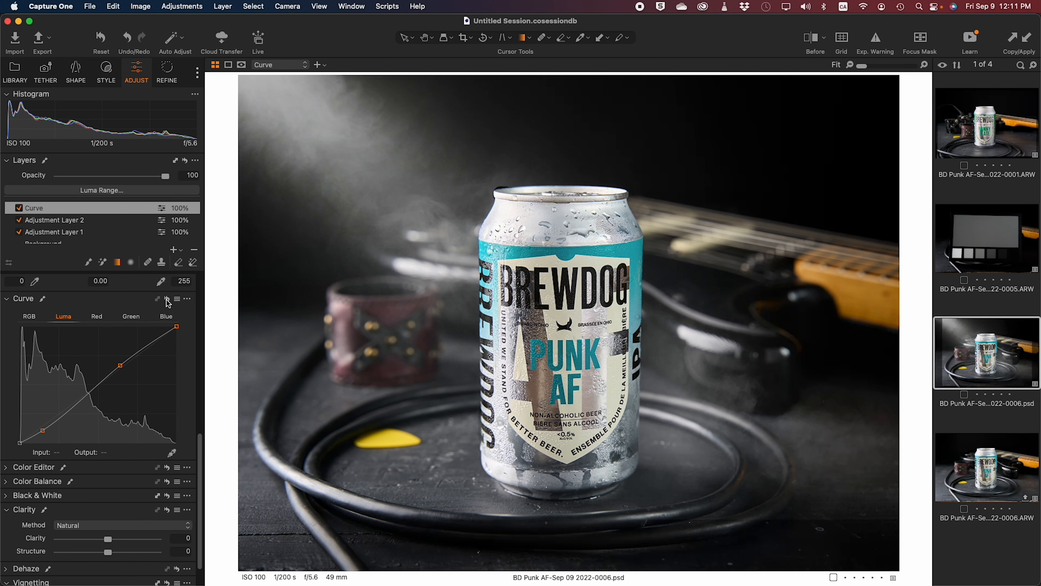
{"action": "left_click", "coordinate": [168, 299]}
{"action": "left_click_drag", "start_coordinate": [168, 300], "coordinate": [167, 300]}
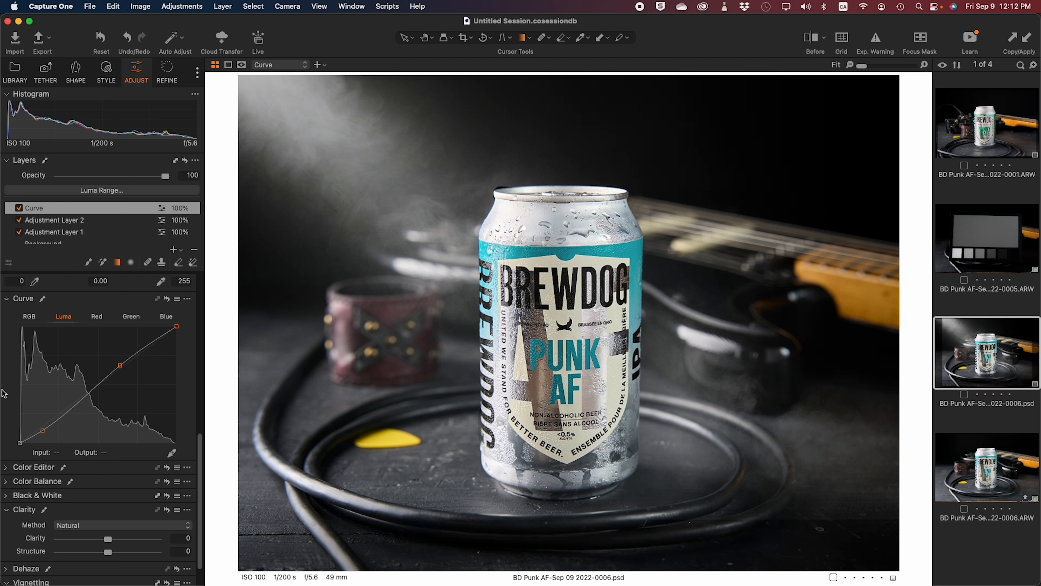
Add another adjustment layer, show a margin around the photo, and draw a large radial gradient mask centred on the can.
{"action": "scroll", "coordinate": [104, 397], "scroll_direction": "up", "scroll_amount": 5}
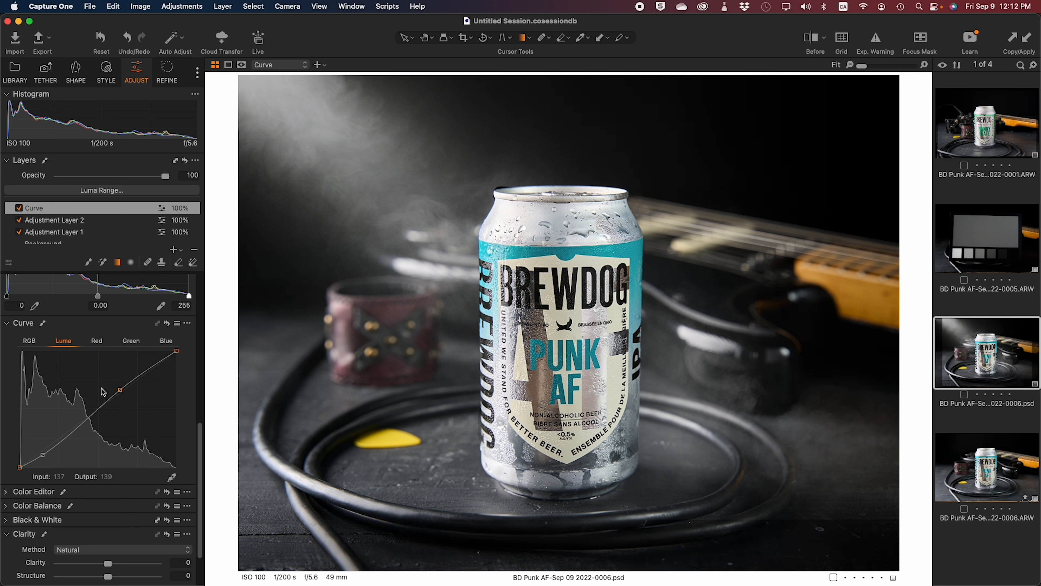
{"action": "scroll", "coordinate": [106, 393], "scroll_direction": "up", "scroll_amount": 5}
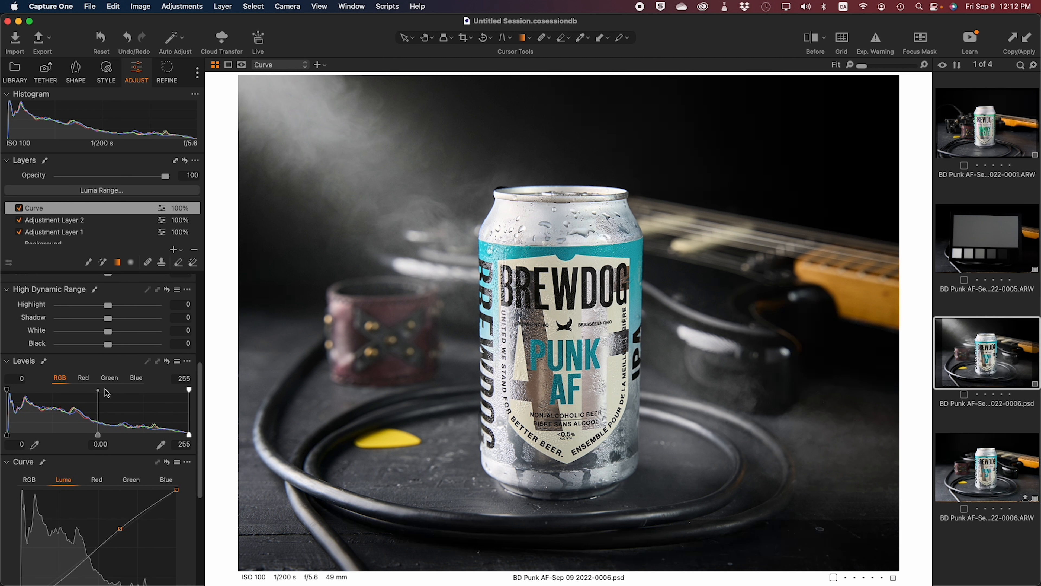
{"action": "scroll", "coordinate": [105, 389], "scroll_direction": "up", "scroll_amount": 4}
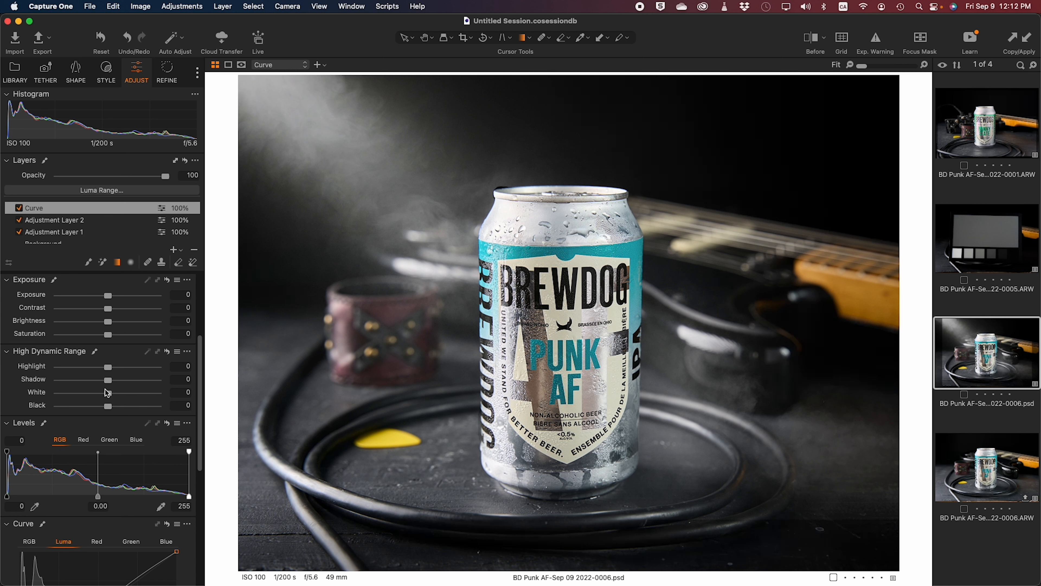
{"action": "scroll", "coordinate": [107, 392], "scroll_direction": "up", "scroll_amount": 8}
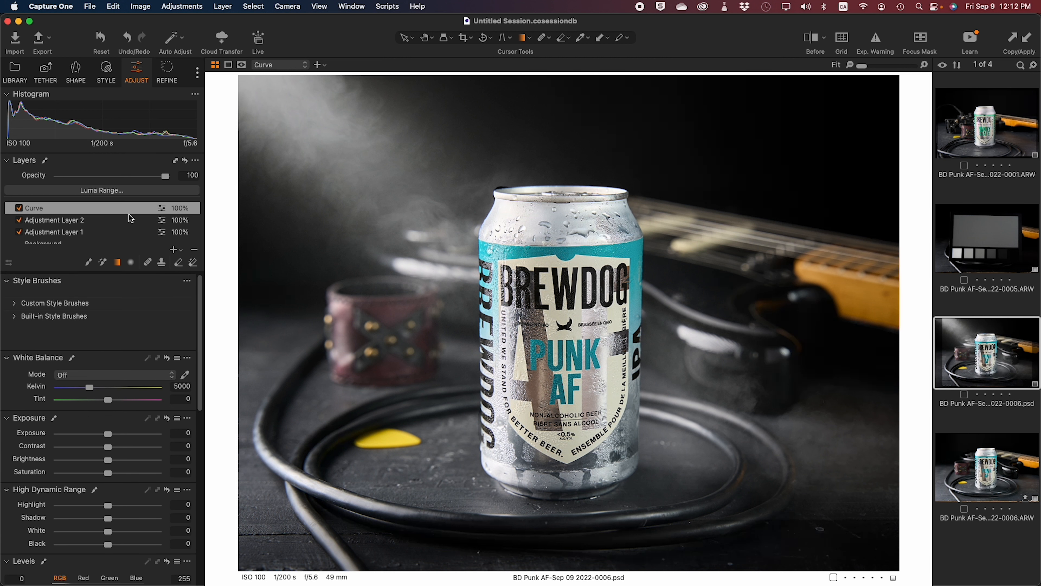
{"action": "left_click", "coordinate": [174, 249]}
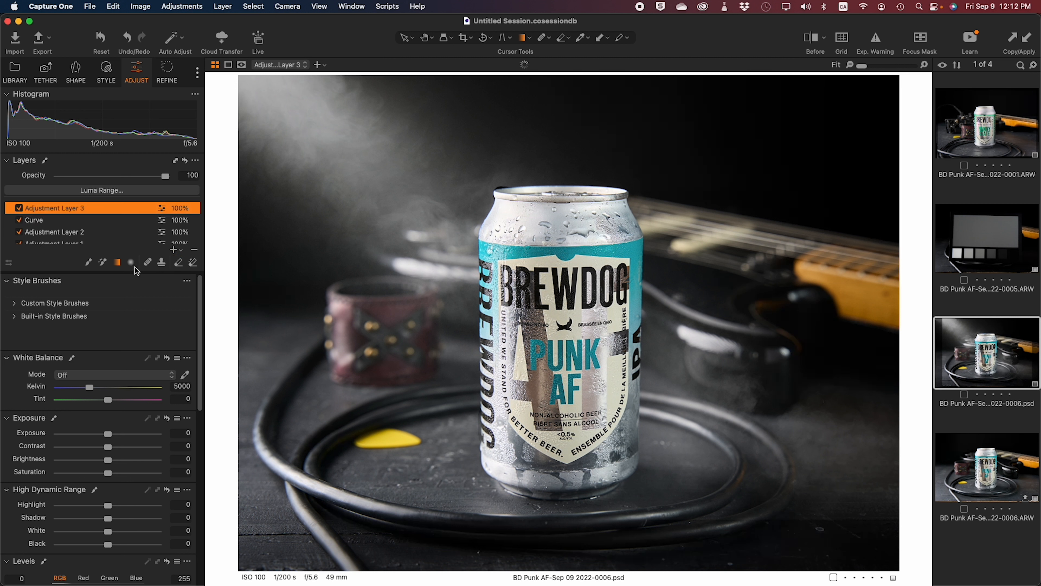
{"action": "left_click", "coordinate": [131, 262]}
{"action": "left_click", "coordinate": [229, 67]}
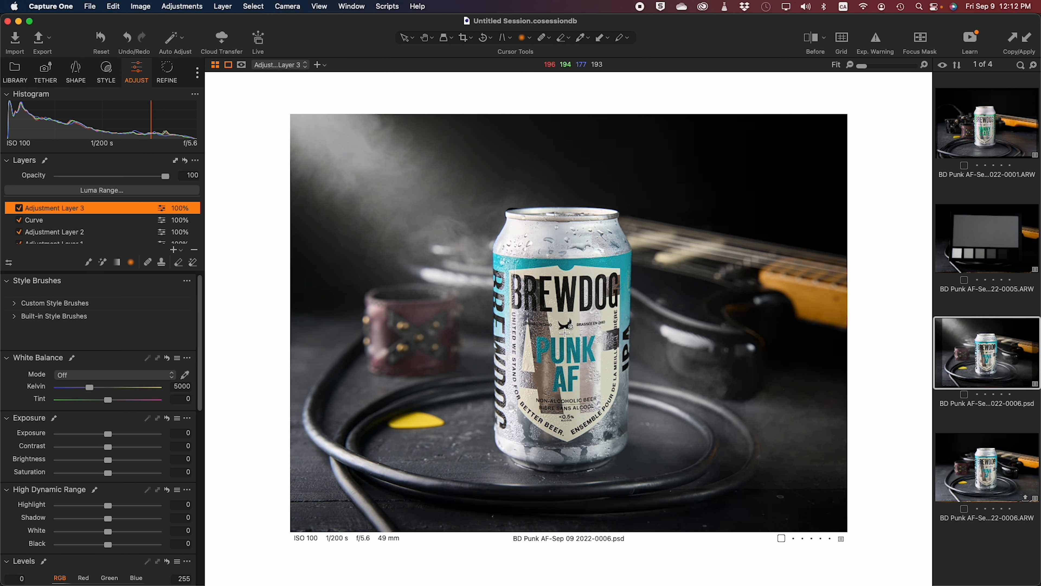
{"action": "mouse_move", "coordinate": [561, 333]}
{"action": "left_mouse_down"}
{"action": "mouse_move", "coordinate": [751, 482]}
{"action": "mouse_move", "coordinate": [825, 516]}
{"action": "mouse_move", "coordinate": [879, 577]}
{"action": "mouse_move", "coordinate": [900, 582]}
{"action": "left_mouse_up"}
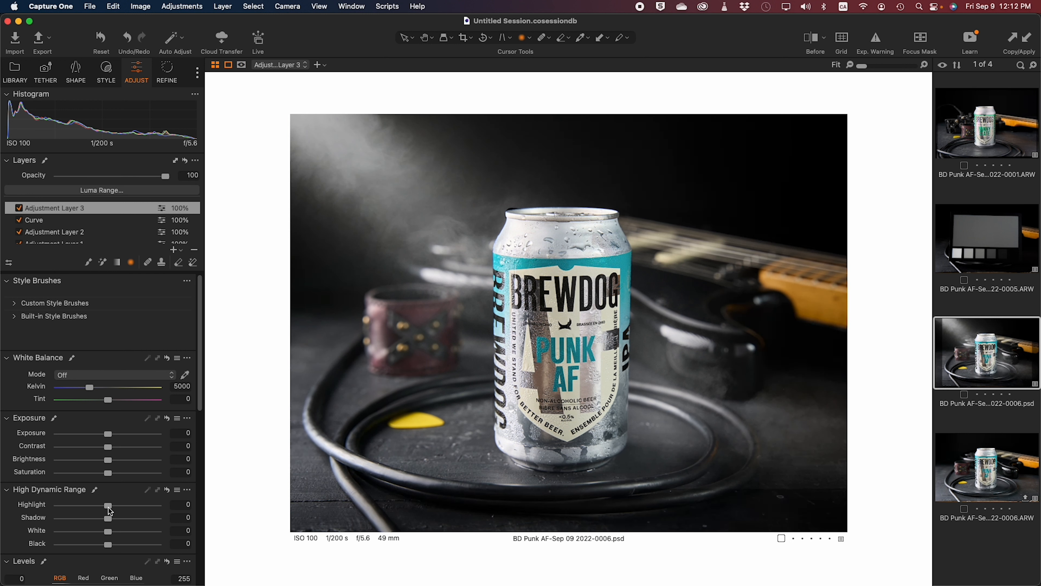
Darken the radial-masked layer with Highlight -48, Shadow -19 and Black -12, and rename it Vignette.
{"action": "left_click_drag", "start_coordinate": [109, 505], "coordinate": [85, 510]}
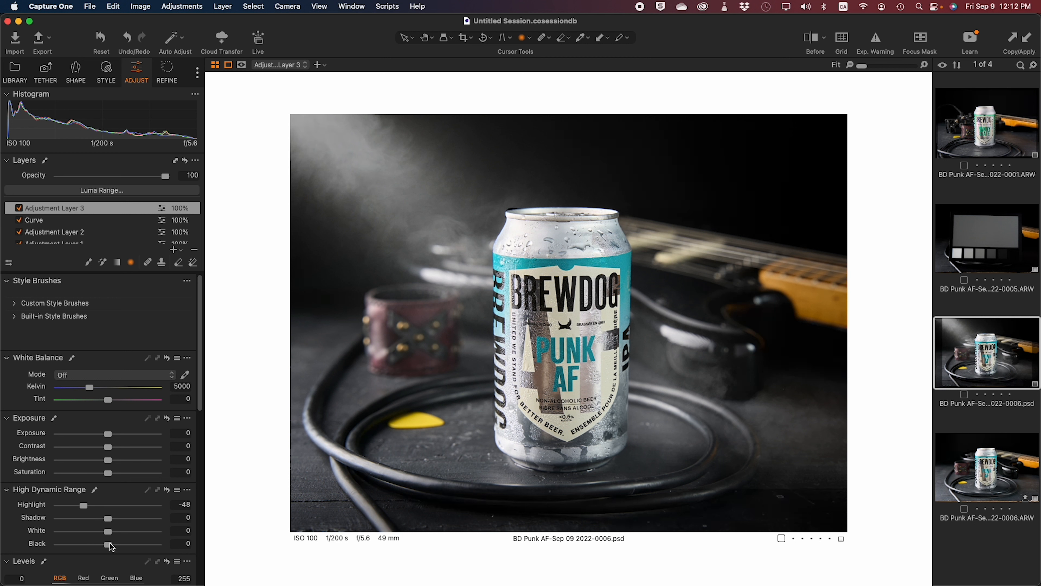
{"action": "left_click_drag", "start_coordinate": [111, 546], "coordinate": [98, 519]}
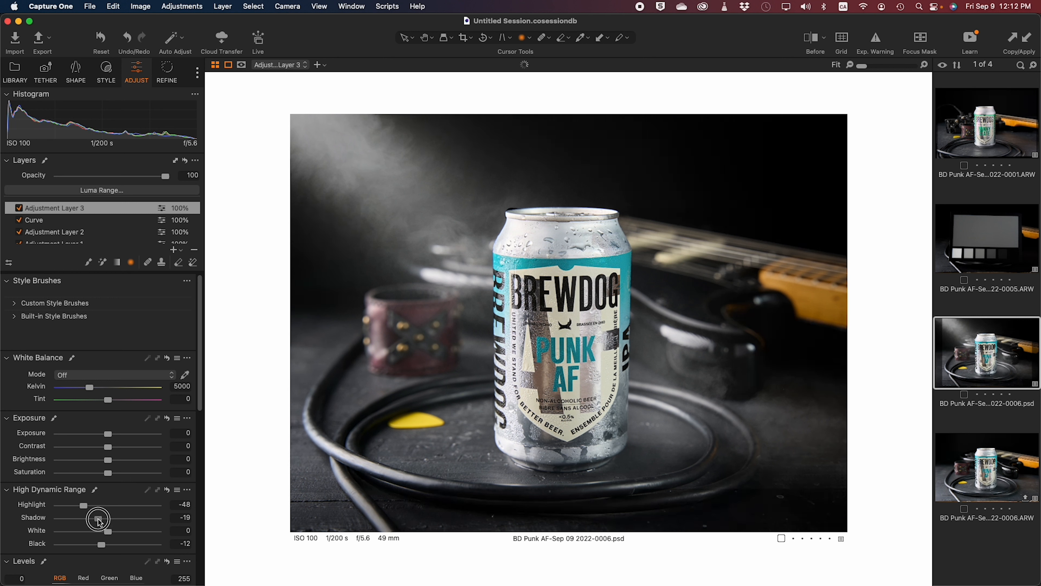
{"action": "double_click", "coordinate": [61, 209]}
{"action": "type", "text": "Vig"}
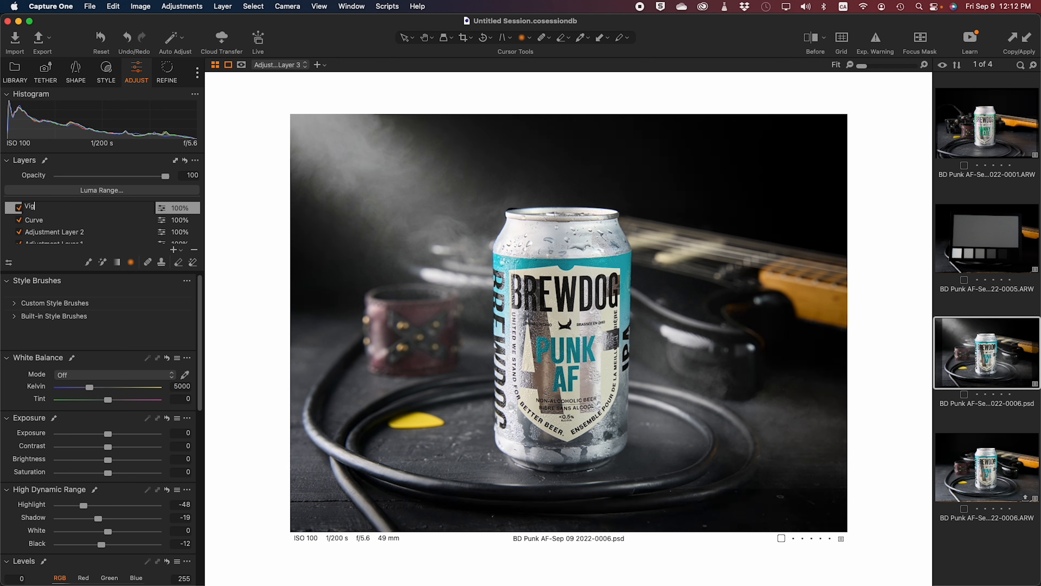
{"action": "type", "text": "nette"}
{"action": "key", "text": "Return"}
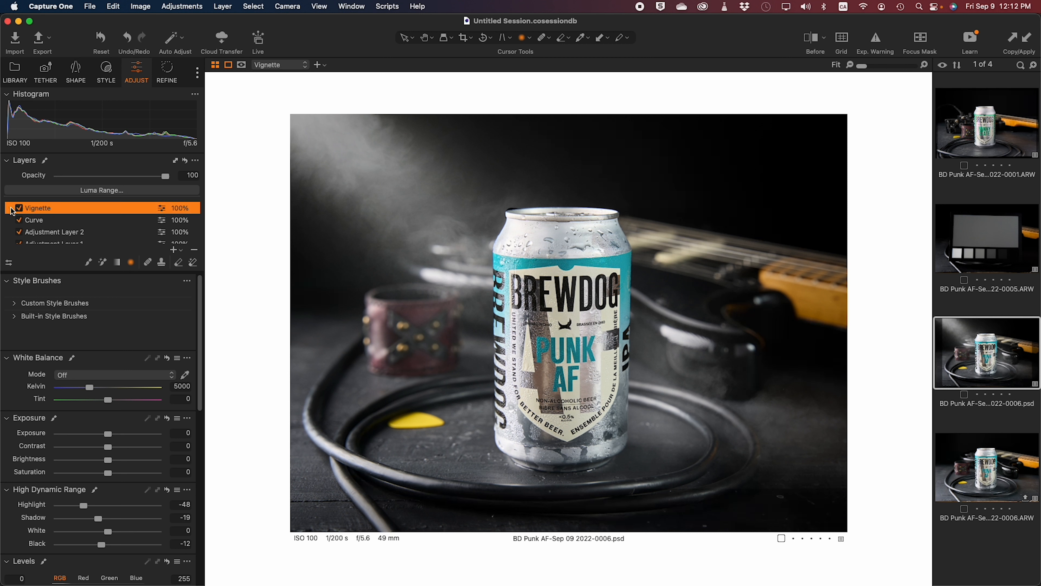
Compare the photo with and without the Vignette layer, and compare the finished PSD with the 0006 ARW original.
{"action": "left_click", "coordinate": [19, 209]}
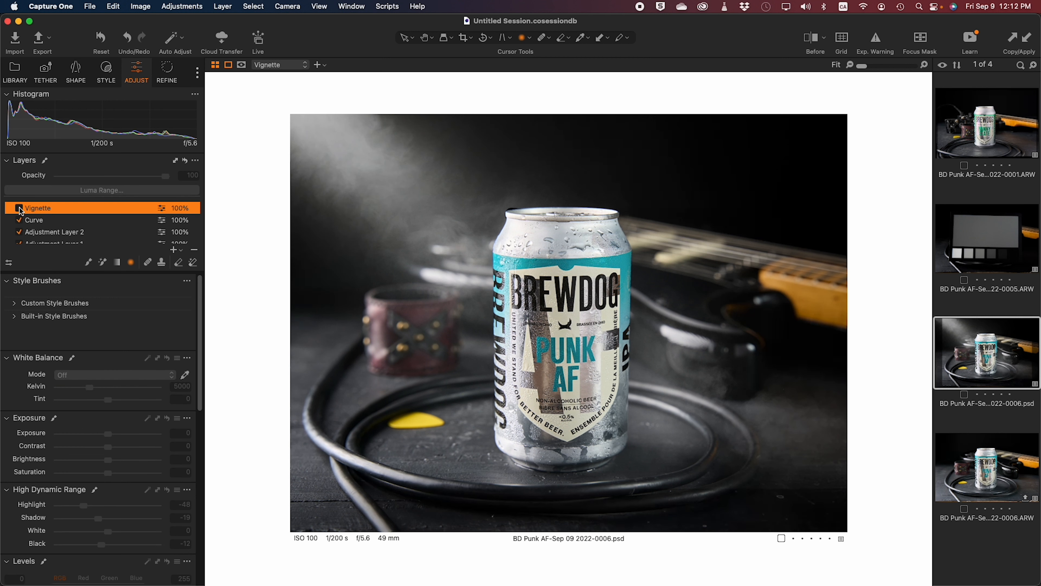
{"action": "left_click", "coordinate": [20, 208]}
{"action": "left_click", "coordinate": [19, 208]}
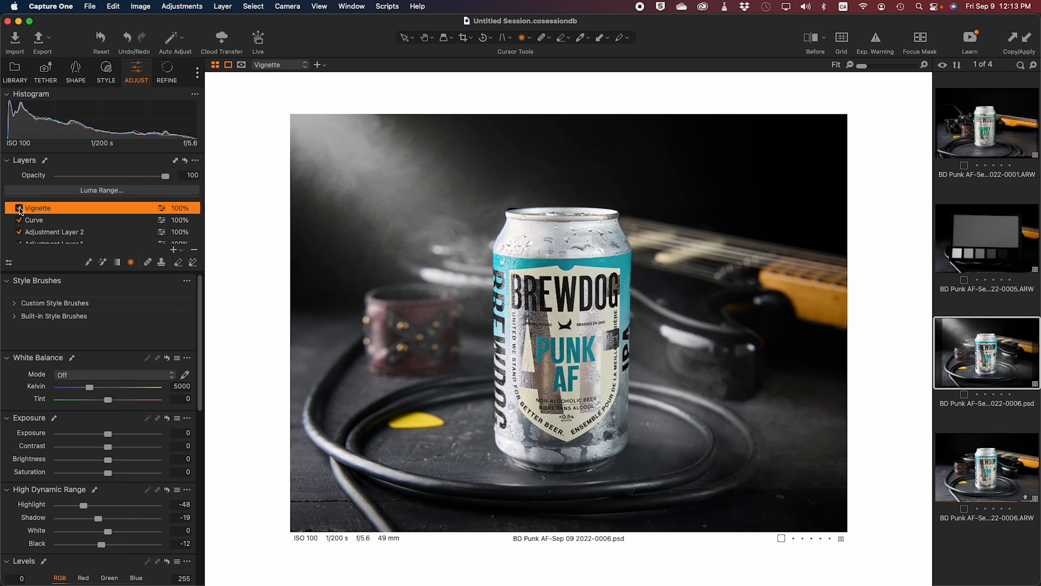
{"action": "left_click", "coordinate": [20, 208]}
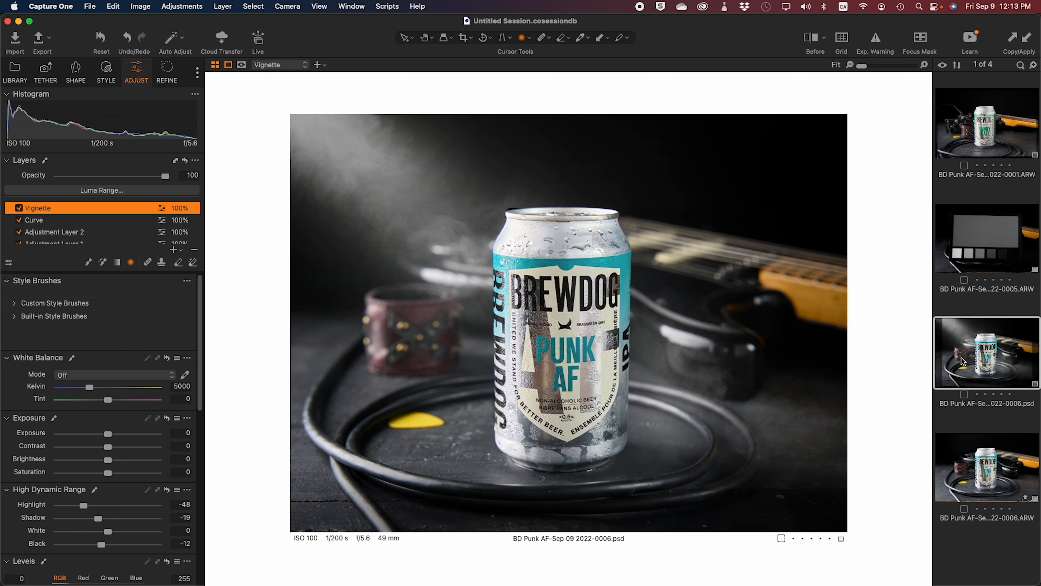
{"action": "left_click", "coordinate": [995, 467]}
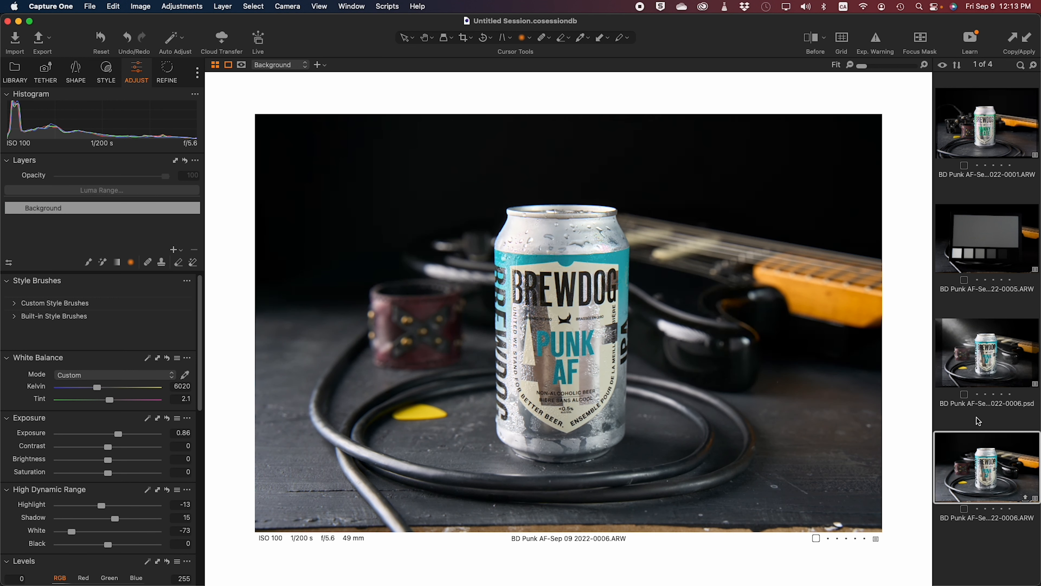
{"action": "left_click", "coordinate": [991, 355]}
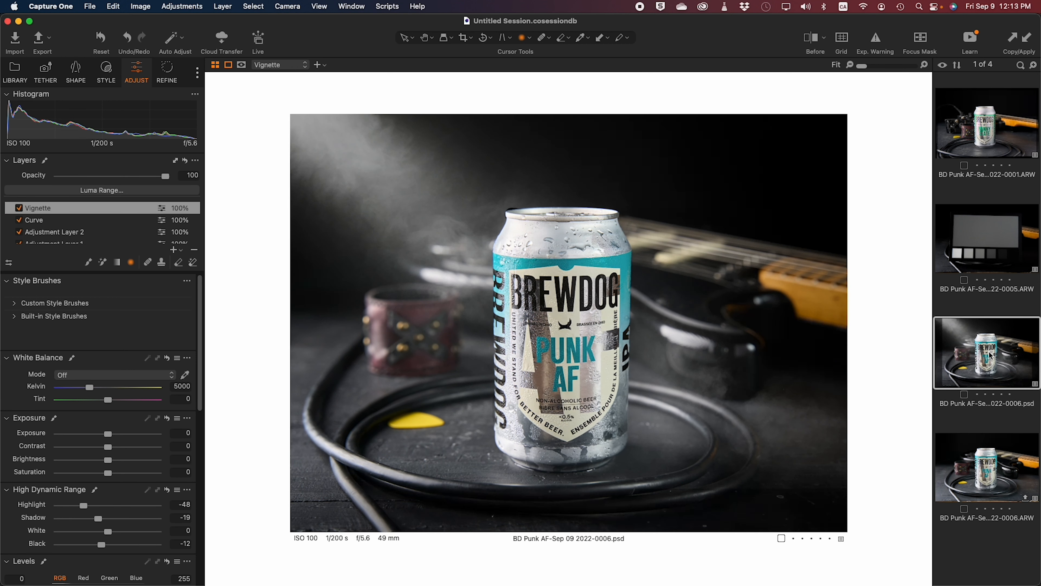